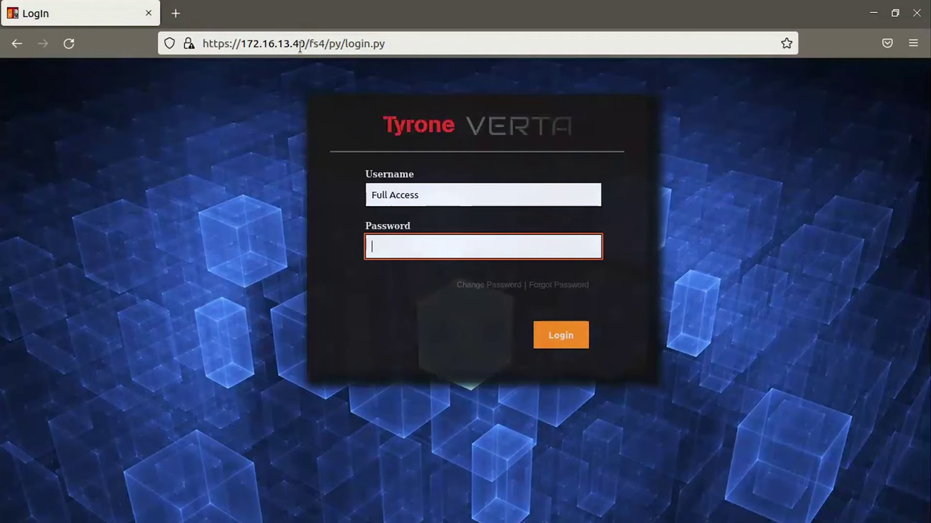
# Log in to the Tyrone Verta interface at 172.16.13.40 with the Full Access account by entering its password.
pyautogui.moveTo(304, 45); pyautogui.dragTo(242, 40)
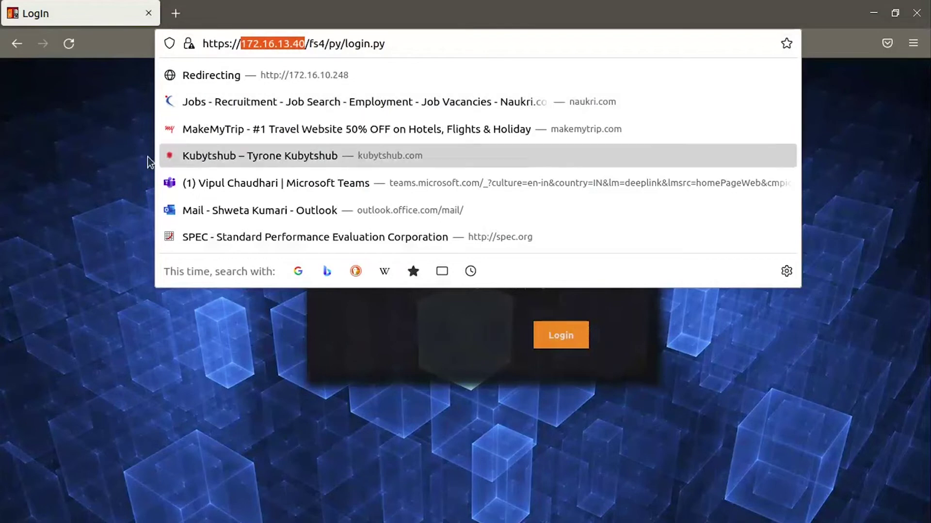
pyautogui.click(83, 184)
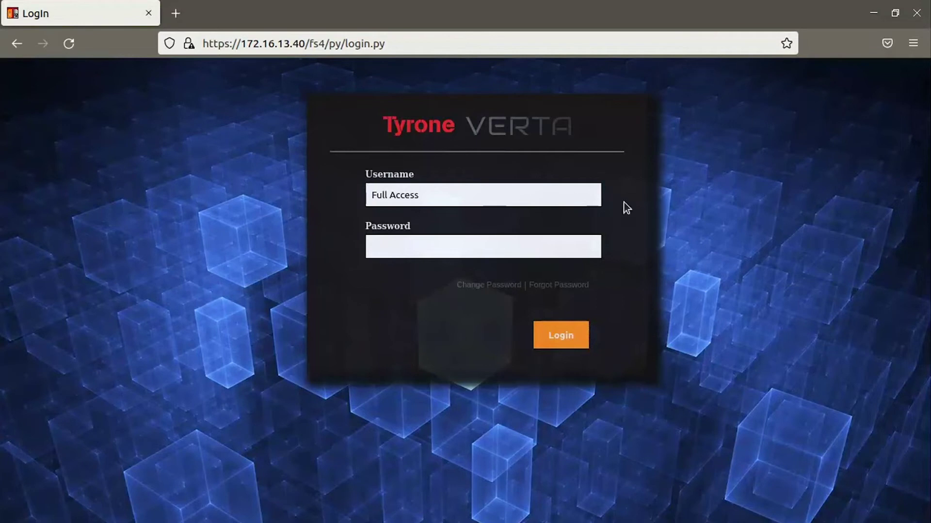
pyautogui.click(400, 249)
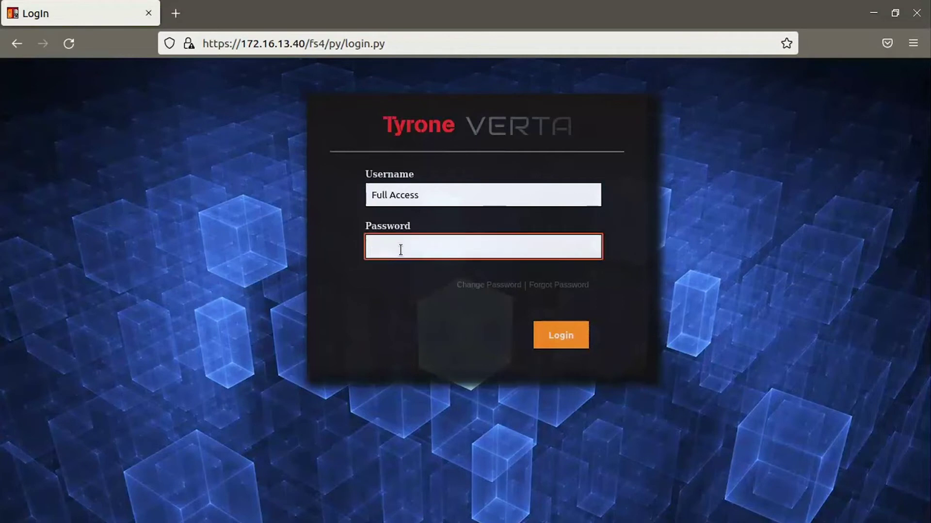
pyautogui.write('••••••')
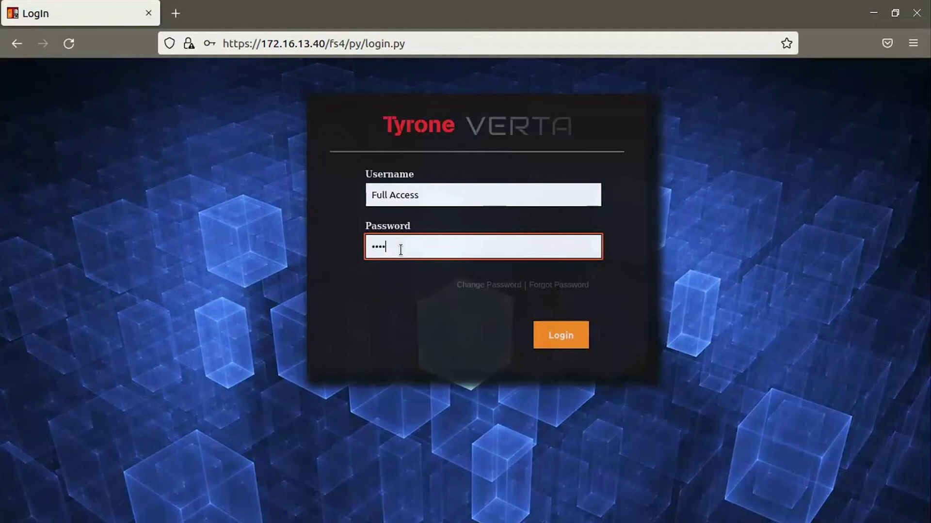
pyautogui.press('Return')
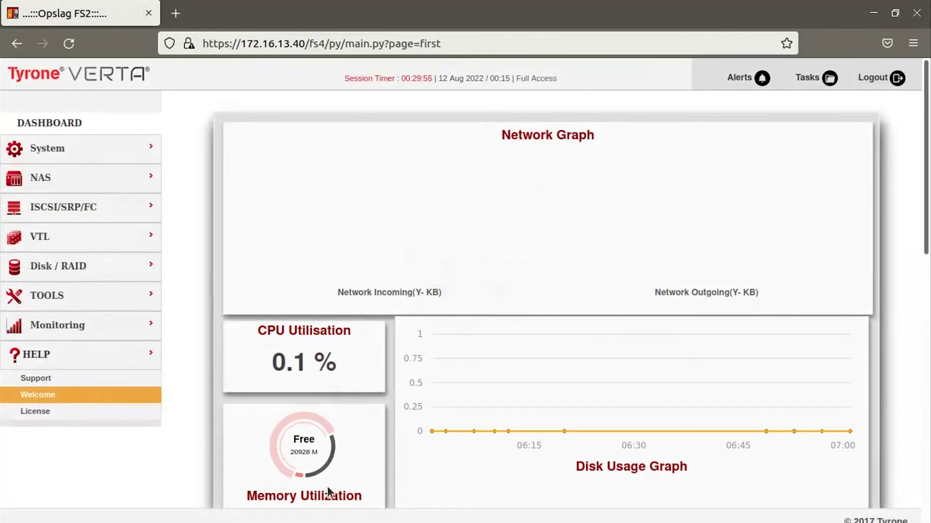
# Look over the dashboard graphs and open the RAID Setup page for Software RAID.
pyautogui.scroll(-5, 608, 423)
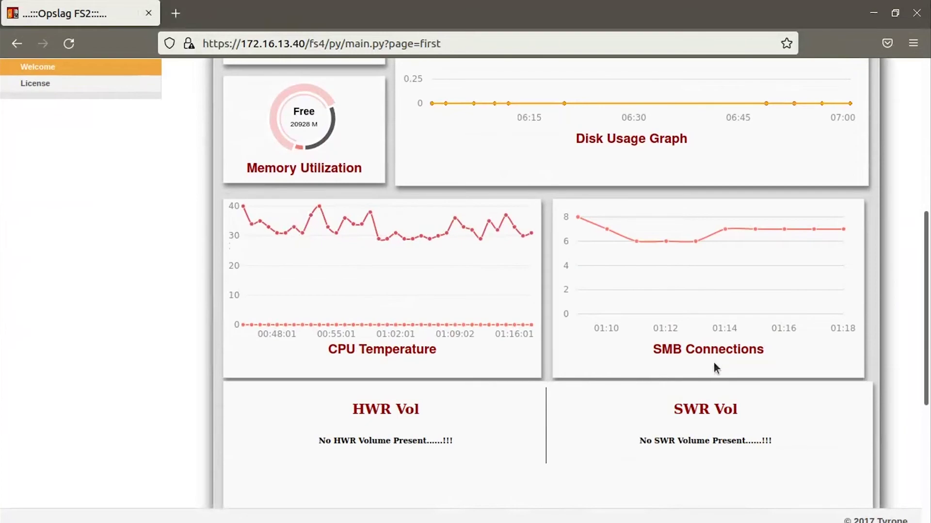
pyautogui.scroll(5, 632, 367)
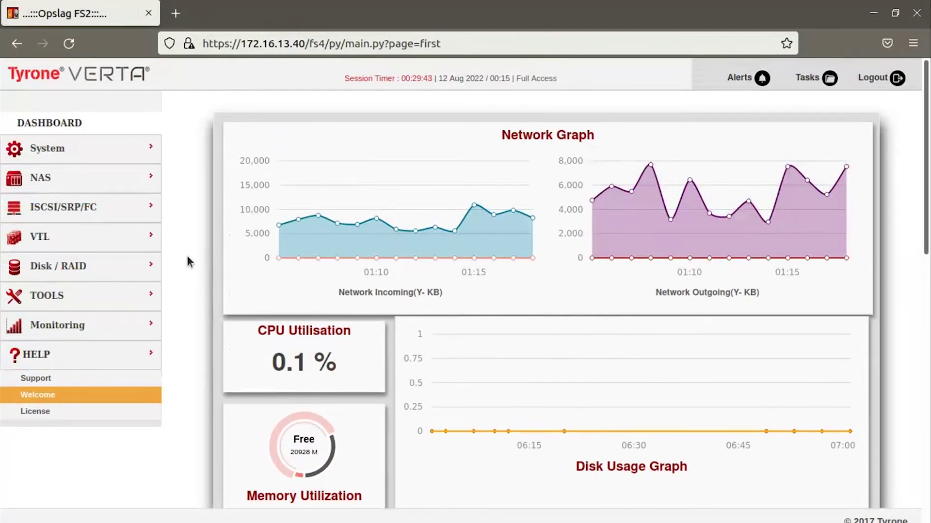
pyautogui.click(108, 277)
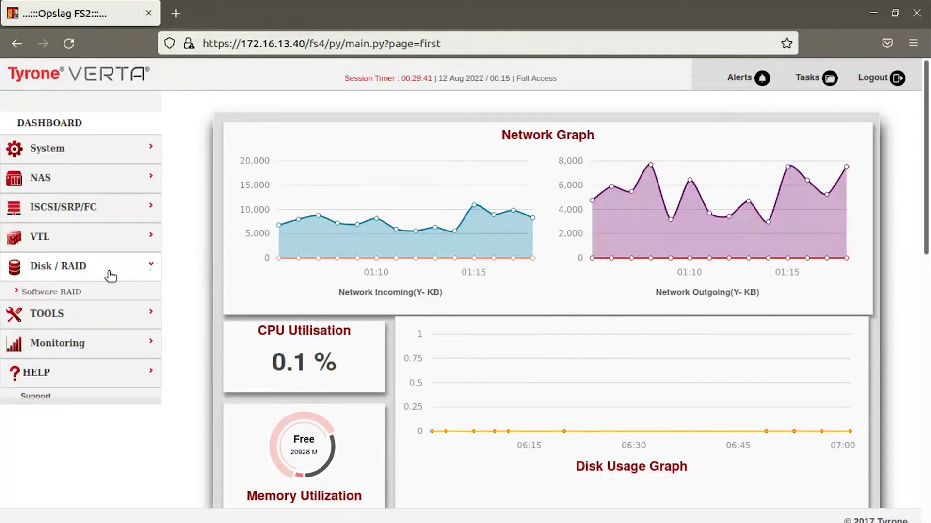
pyautogui.click(90, 292)
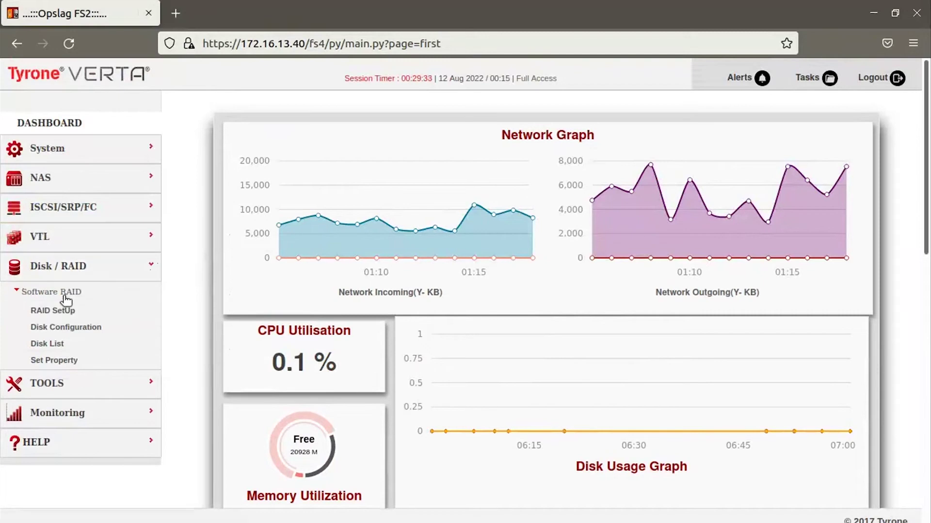
pyautogui.click(67, 314)
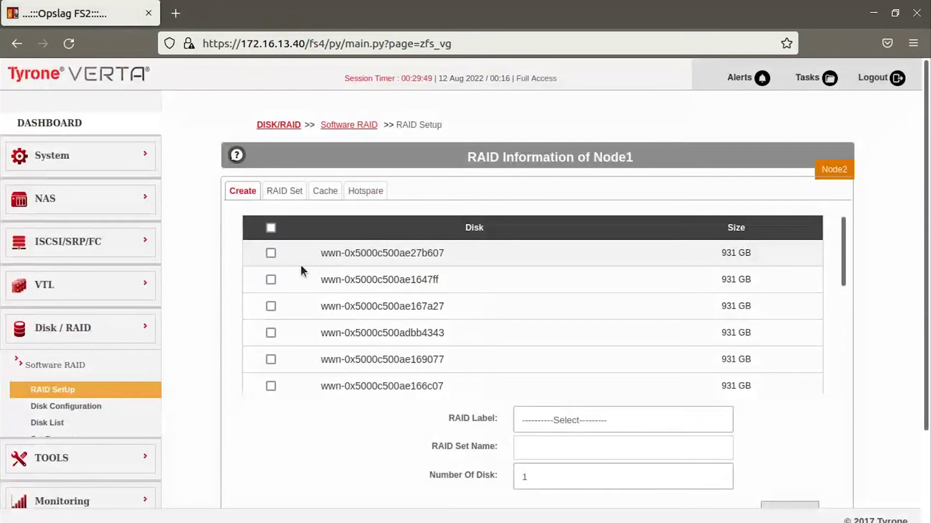
# Select the first six disks, wwn-0x5000c500ae27b607 through wwn-0x5000c500ae166c07, for the new RAID set.
pyautogui.click(271, 253)
pyautogui.click(270, 280)
pyautogui.click(271, 306)
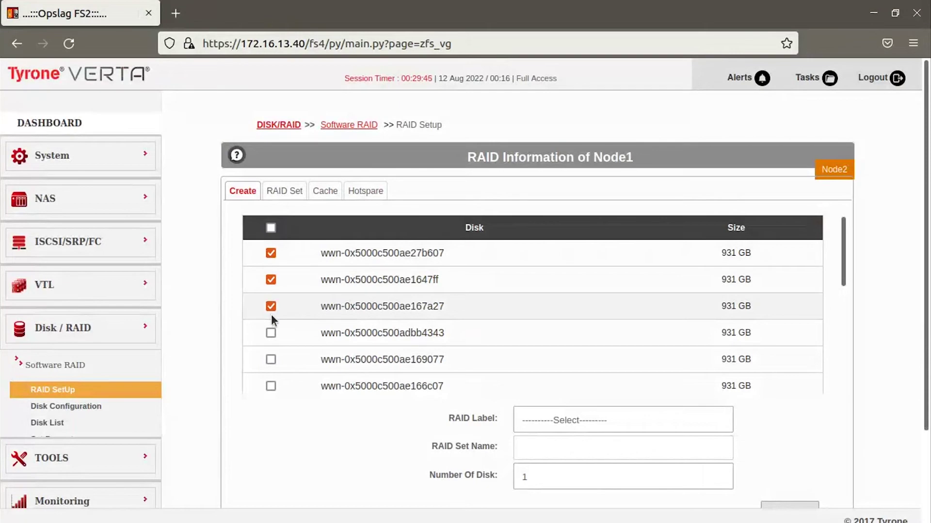
pyautogui.click(271, 333)
pyautogui.click(270, 386)
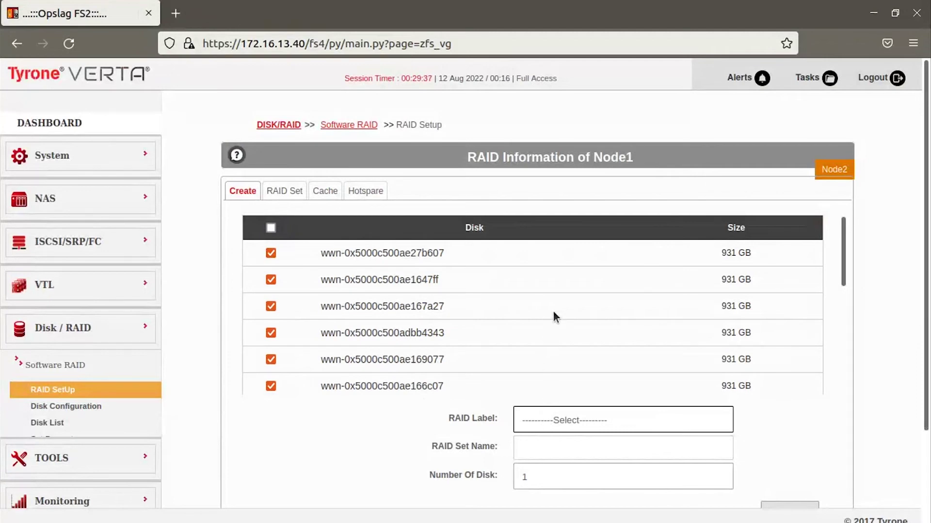
# Create a RAID set from the selected disks with the label Raid5 and the name volume.
pyautogui.click(554, 363)
pyautogui.click(547, 444)
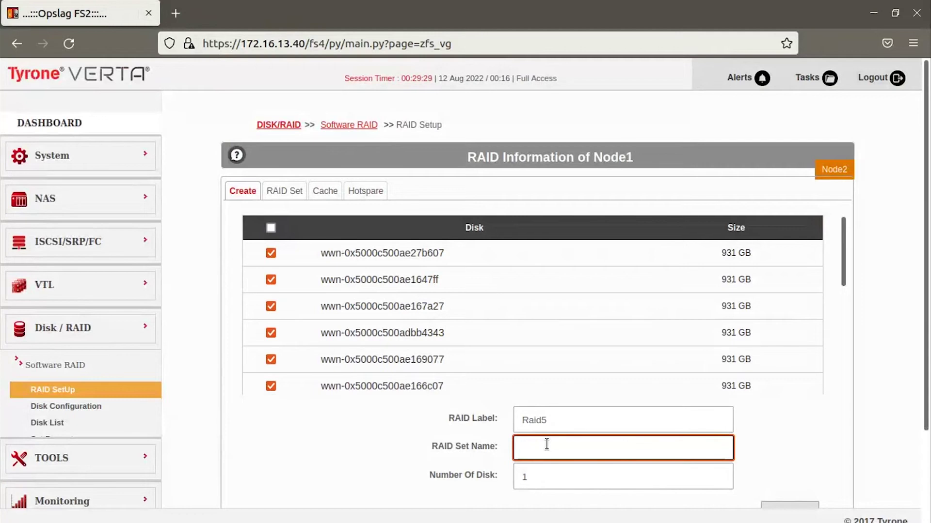
pyautogui.write('volume')
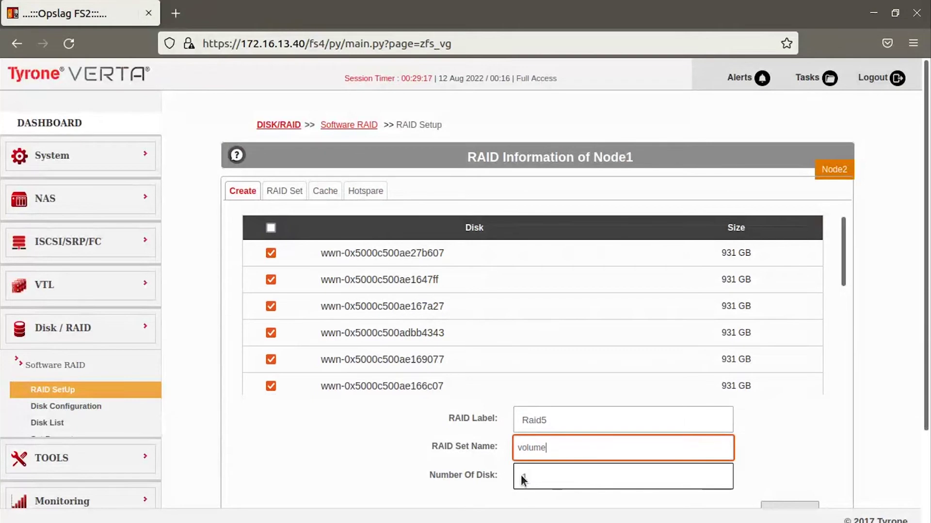
pyautogui.scroll(-3, 717, 436)
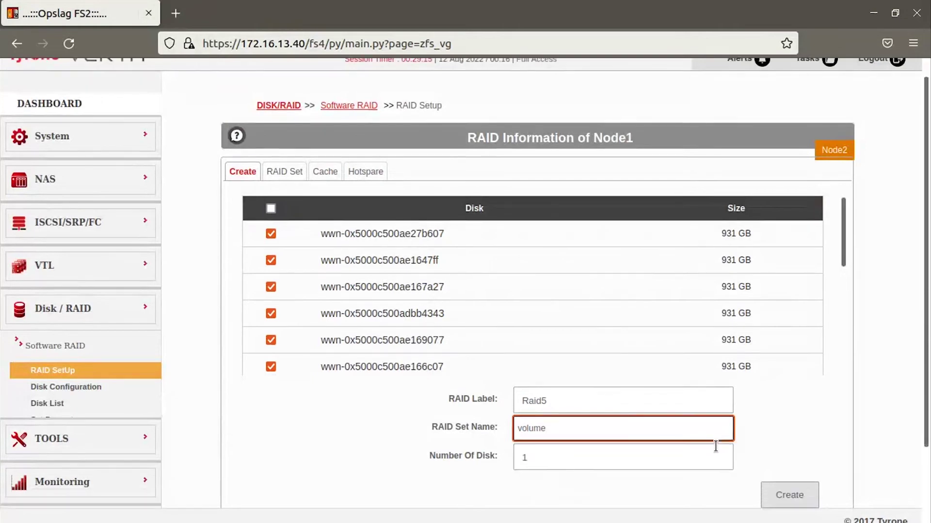
pyautogui.click(783, 408)
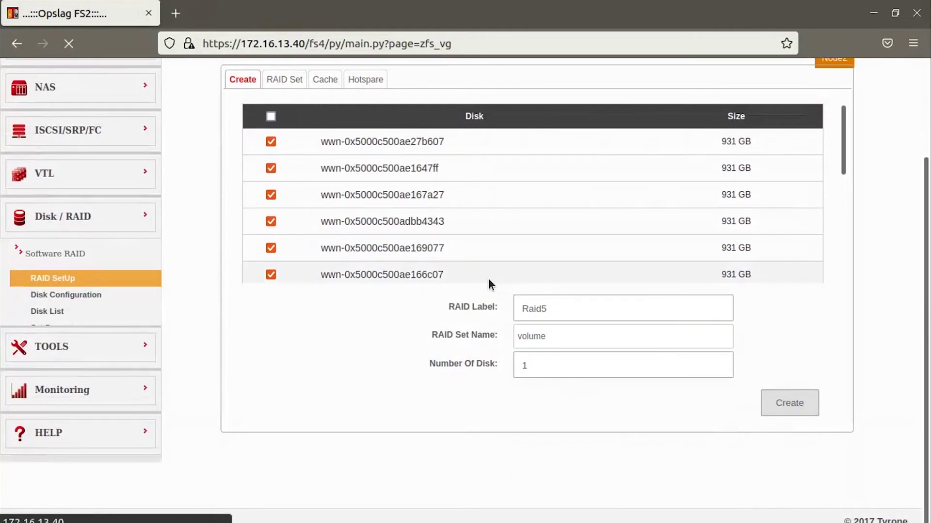
pyautogui.scroll(3, 487, 284)
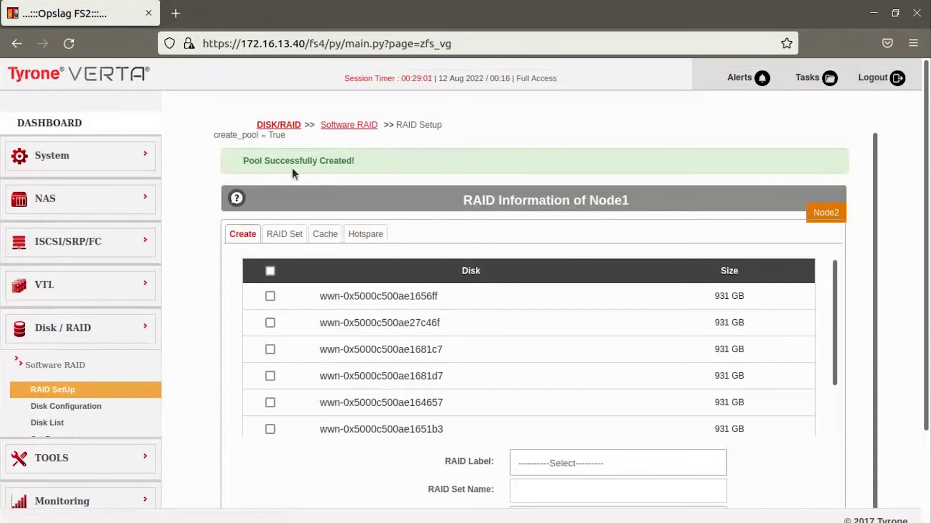
# Check the pool status of the RAID set volume and close the status window.
pyautogui.click(295, 236)
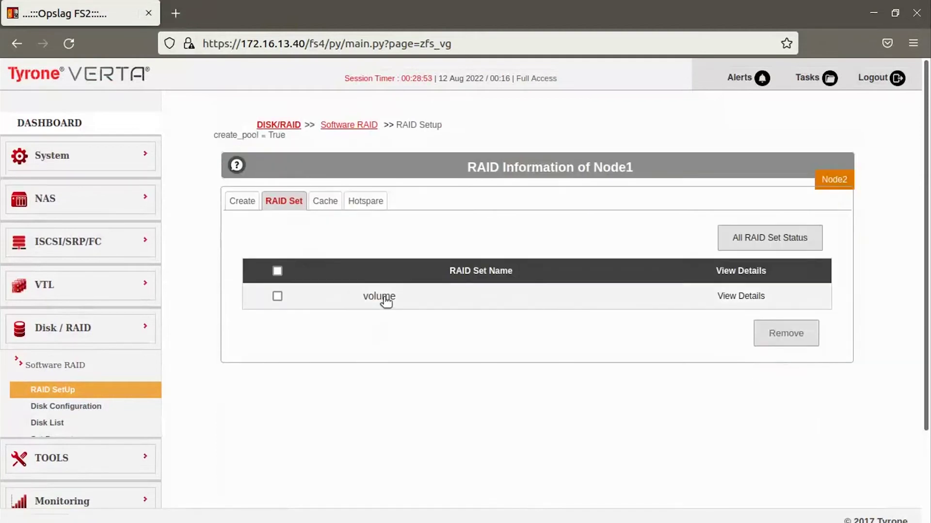
pyautogui.click(385, 301)
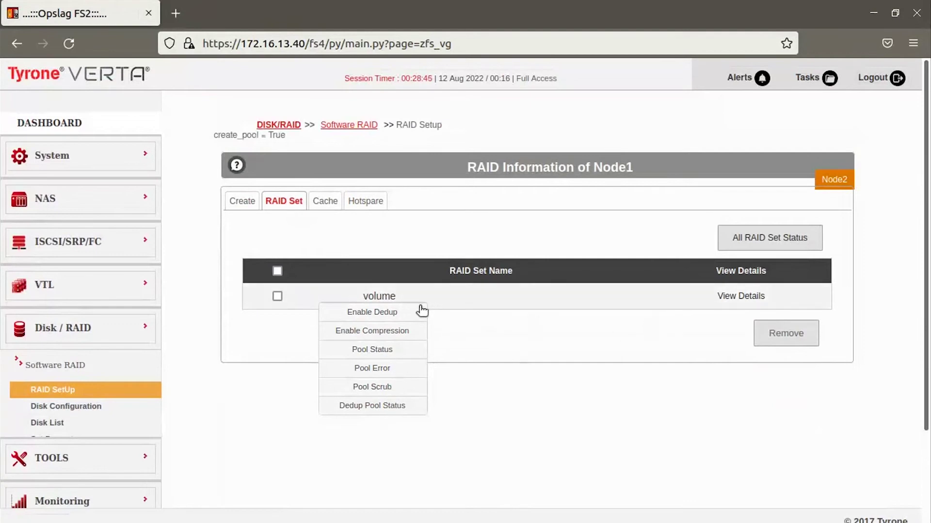
pyautogui.click(374, 352)
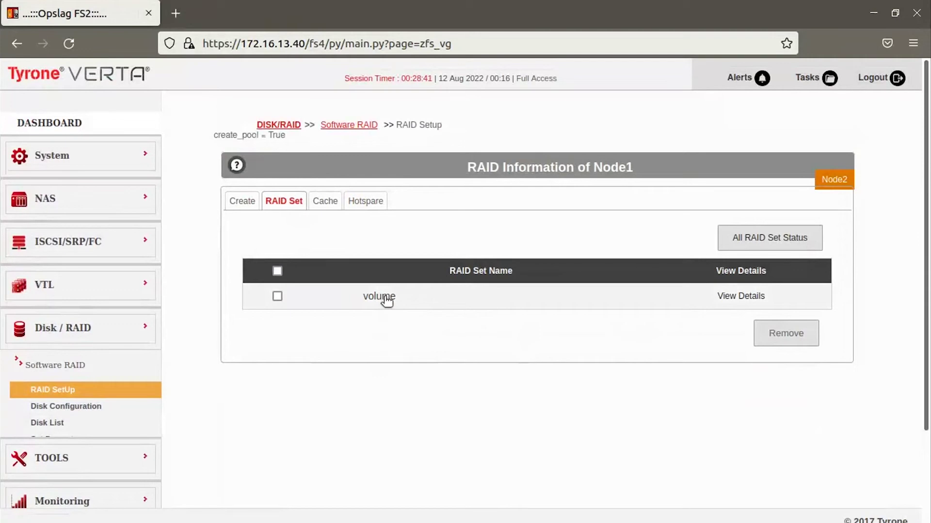
pyautogui.click(382, 297)
pyautogui.click(372, 350)
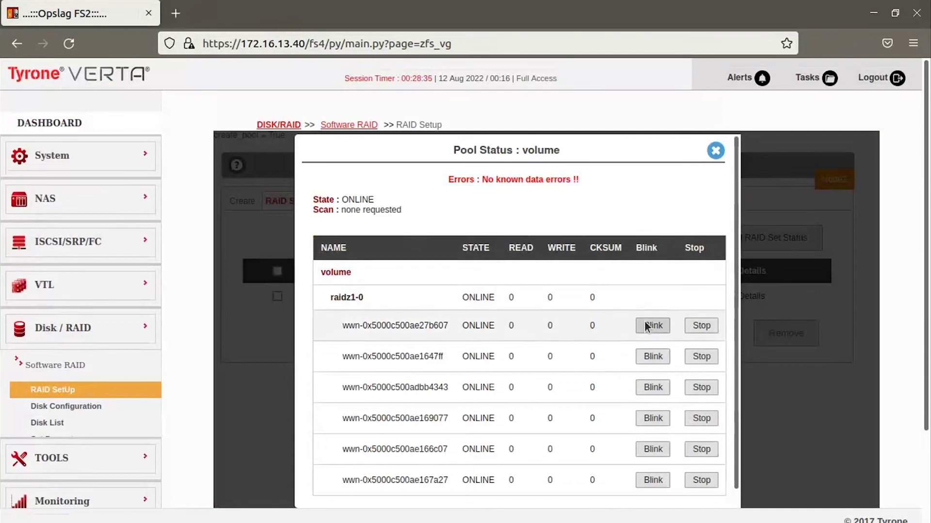
pyautogui.click(715, 152)
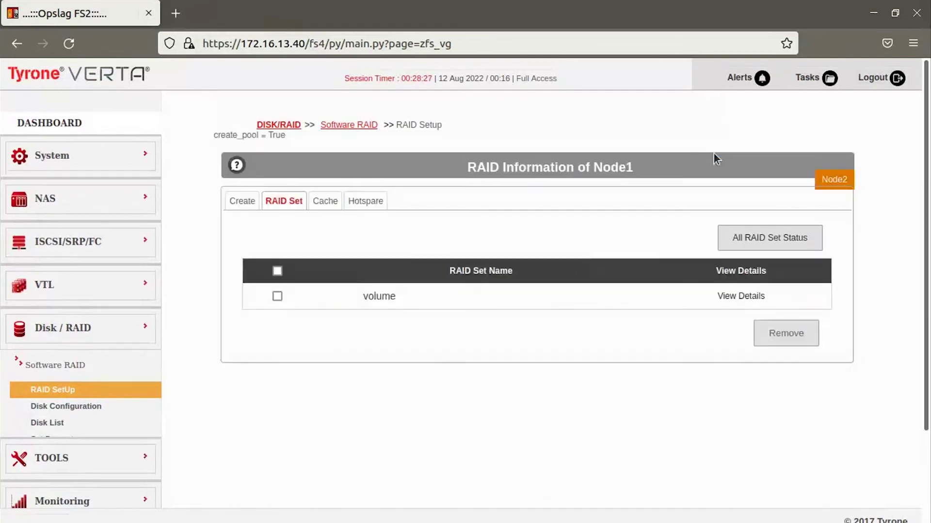
# View the pool details of the RAID set volume, including its size, and close them.
pyautogui.click(727, 297)
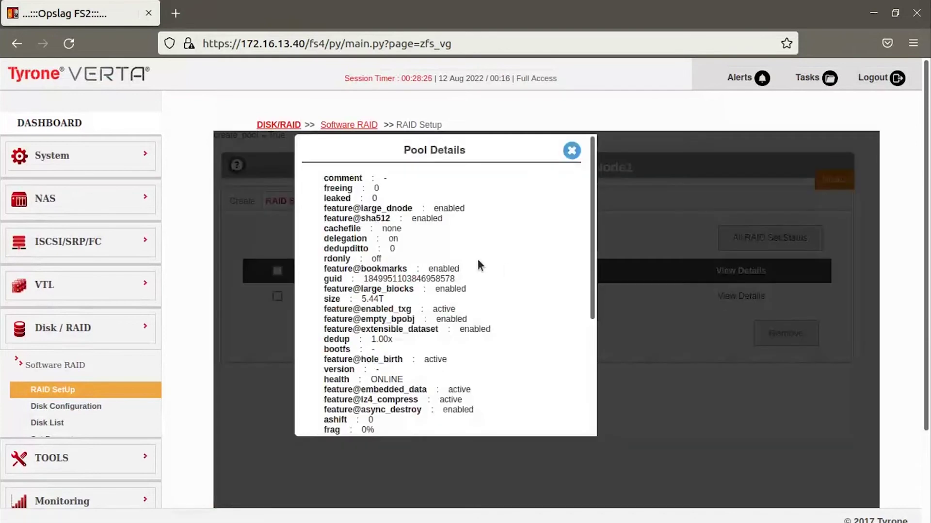
pyautogui.doubleClick(372, 299)
pyautogui.click(571, 152)
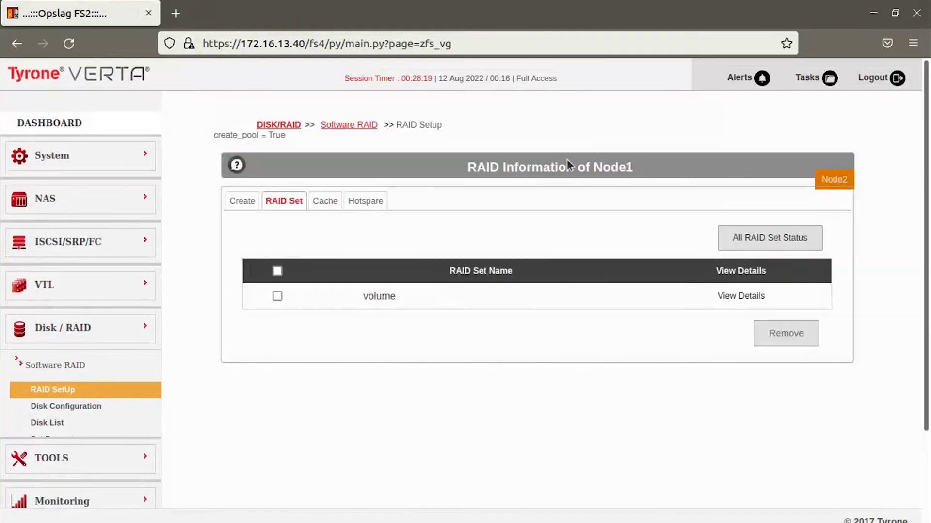
# Examine the forms for creating a cache and a hotspare on a RAID set.
pyautogui.click(334, 207)
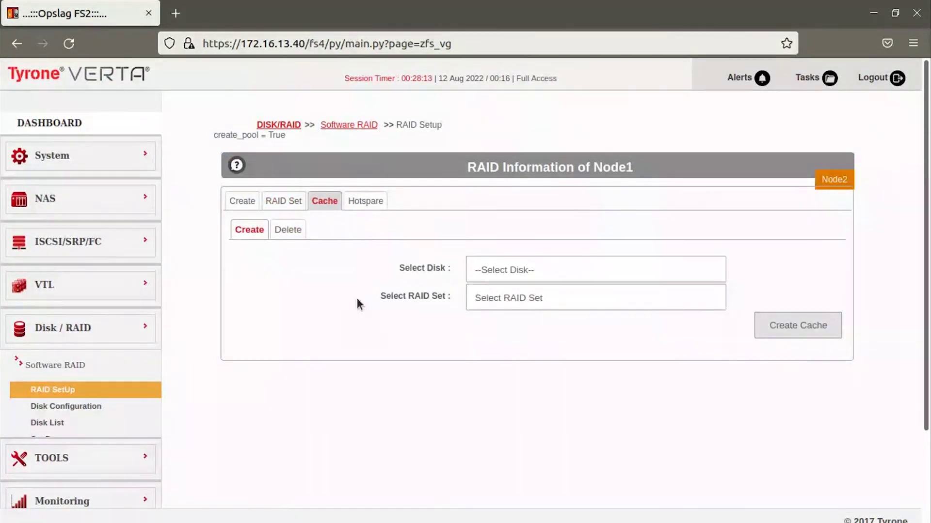
pyautogui.click(368, 200)
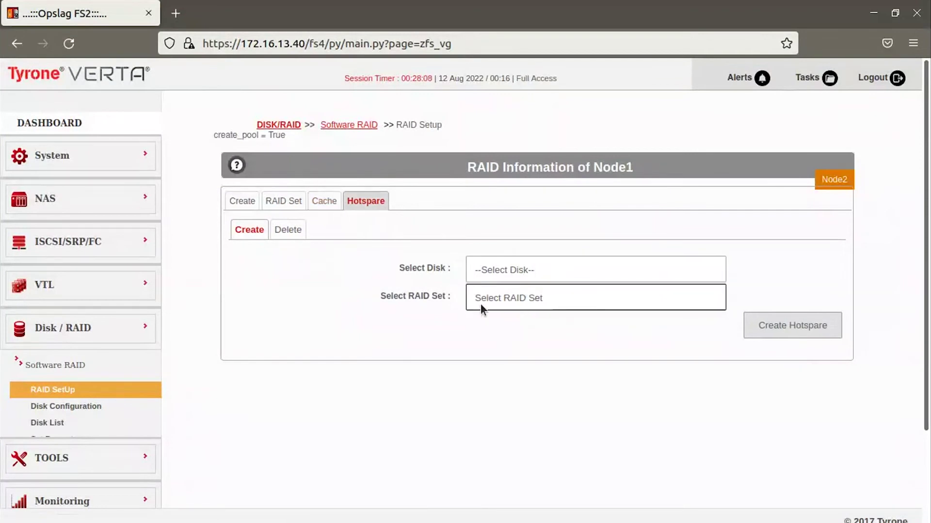
# Create a NAS disk named nsdisk with size 200 on the RAID set volume in Disk Configuration.
pyautogui.click(121, 410)
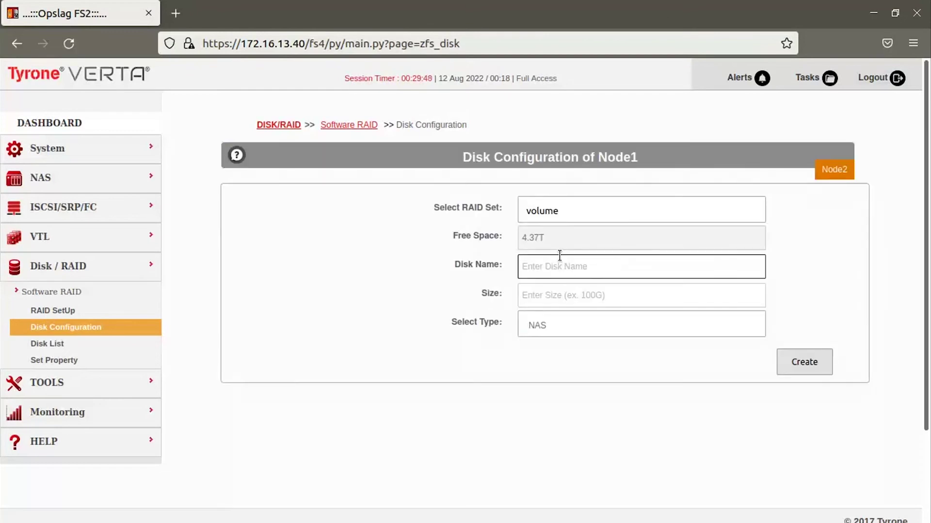
pyautogui.click(547, 269)
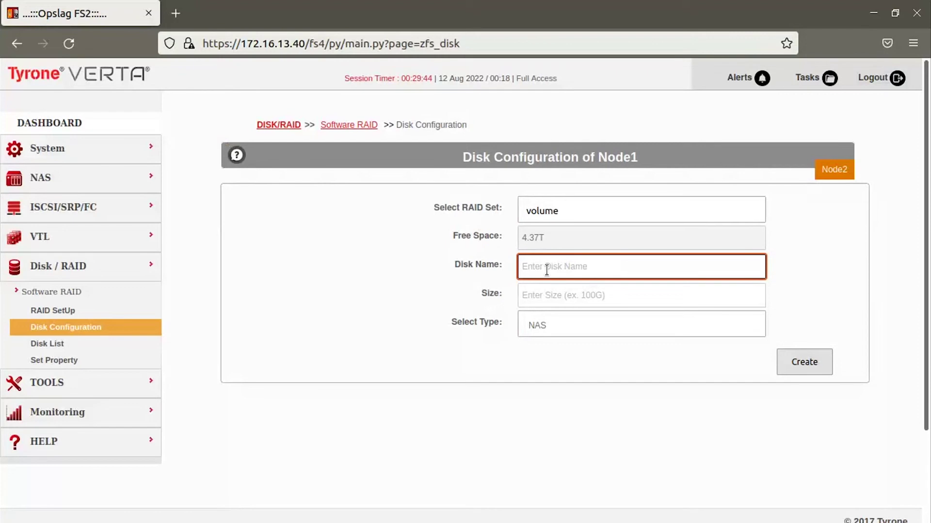
pyautogui.write('nsdisk')
pyautogui.click(578, 297)
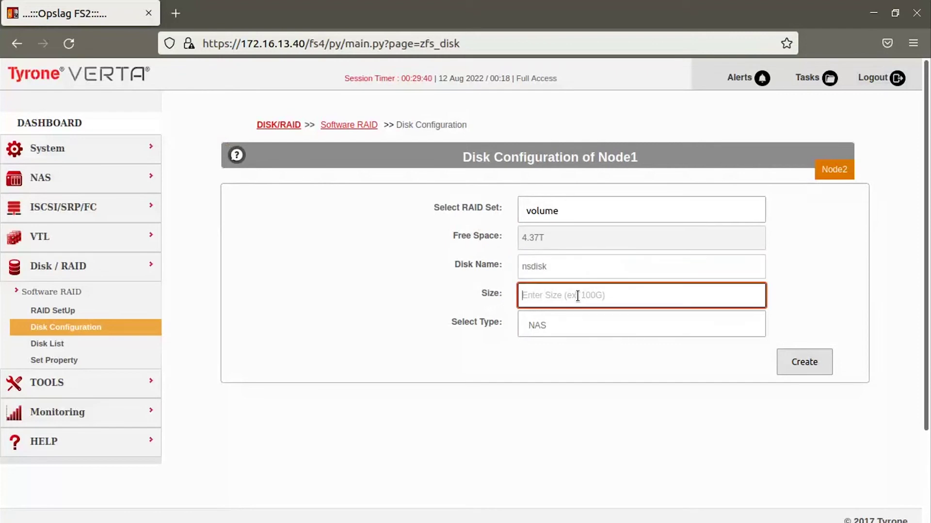
pyautogui.write('200')
pyautogui.click(580, 327)
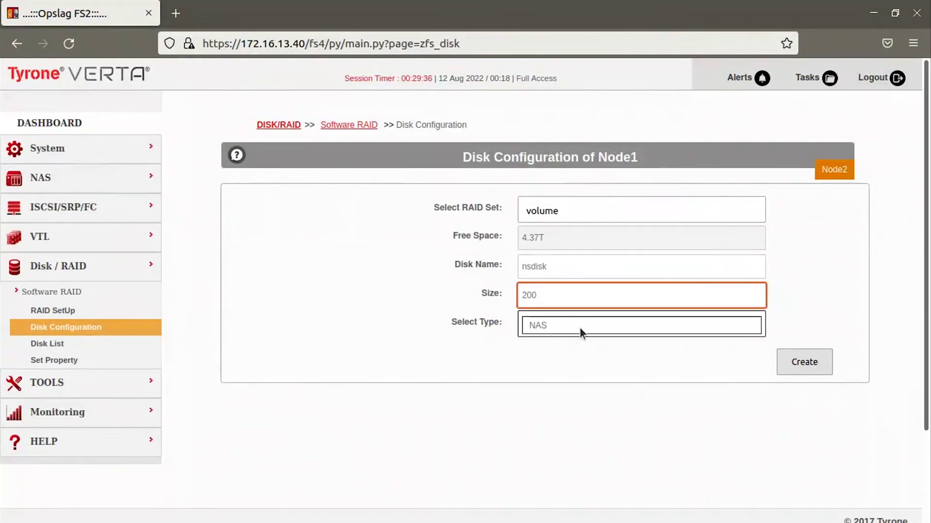
pyautogui.click(804, 368)
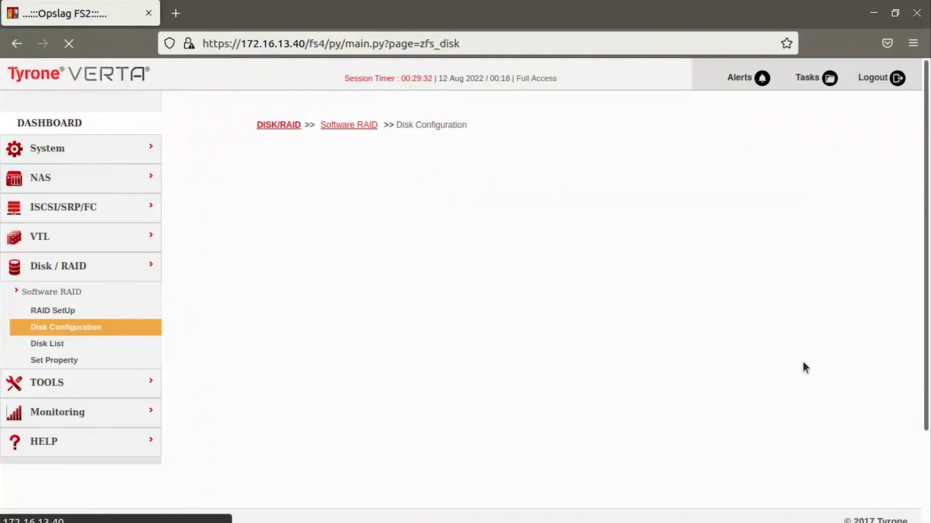
# Create an FIO disk named sandisk with size 400 on the RAID set volume.
pyautogui.click(529, 299)
pyautogui.click(553, 305)
pyautogui.write('sandisk')
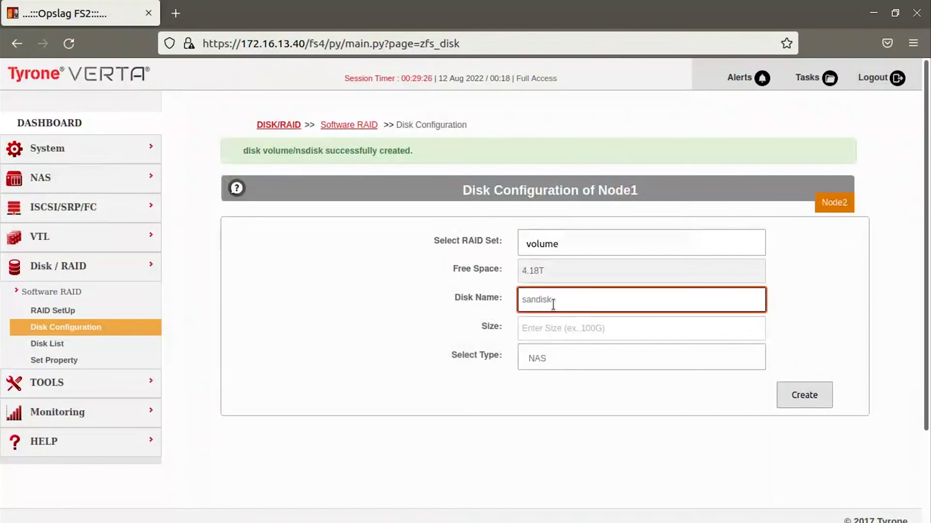
pyautogui.click(566, 331)
pyautogui.write('400')
pyautogui.click(571, 361)
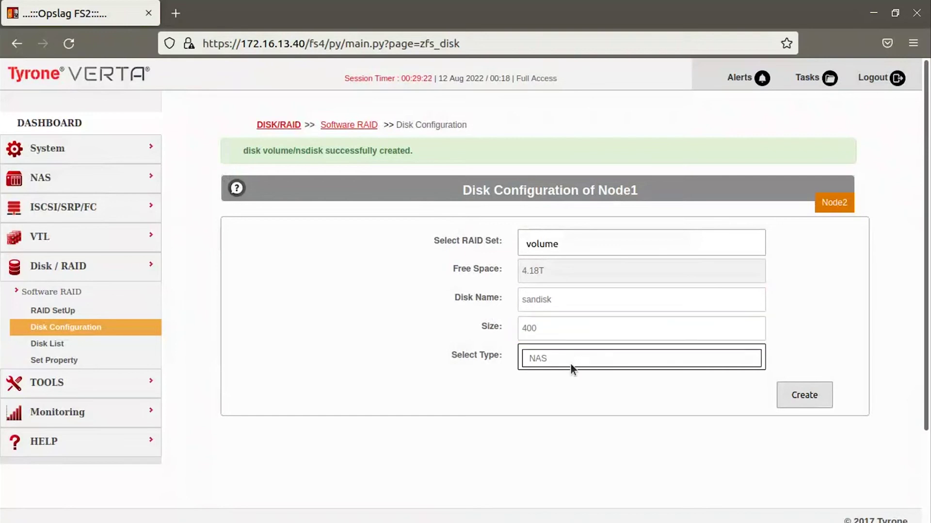
pyautogui.click(570, 397)
pyautogui.click(795, 395)
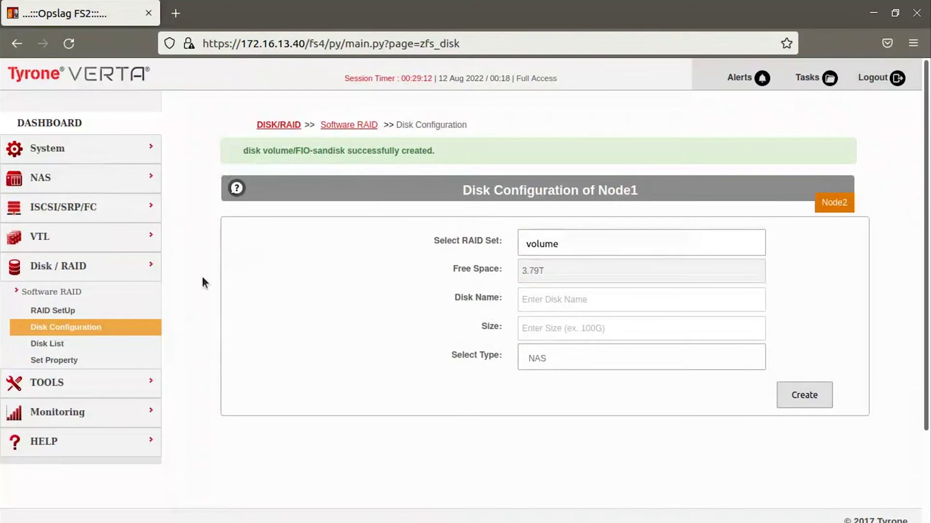
# Add an image named locimg with size 400 GB on the sandisk disk in the Disk List.
pyautogui.click(102, 348)
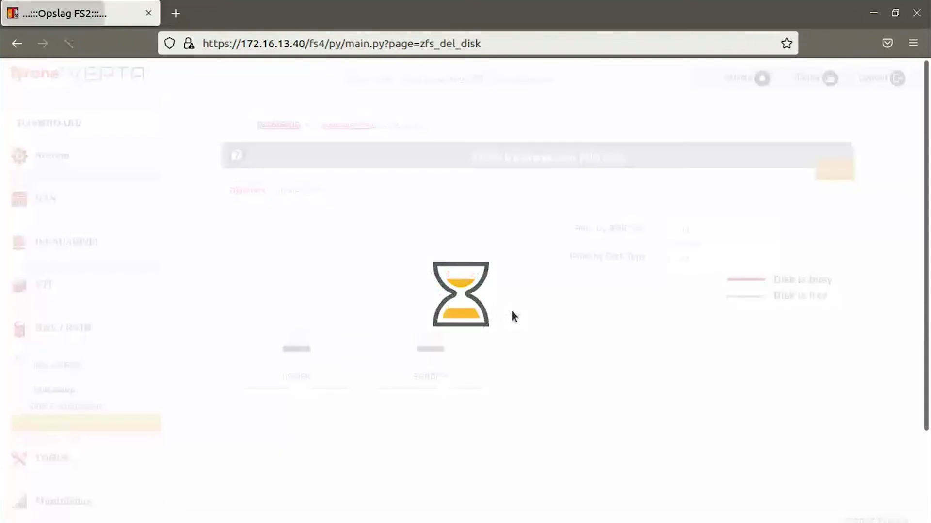
pyautogui.moveTo(417, 379)
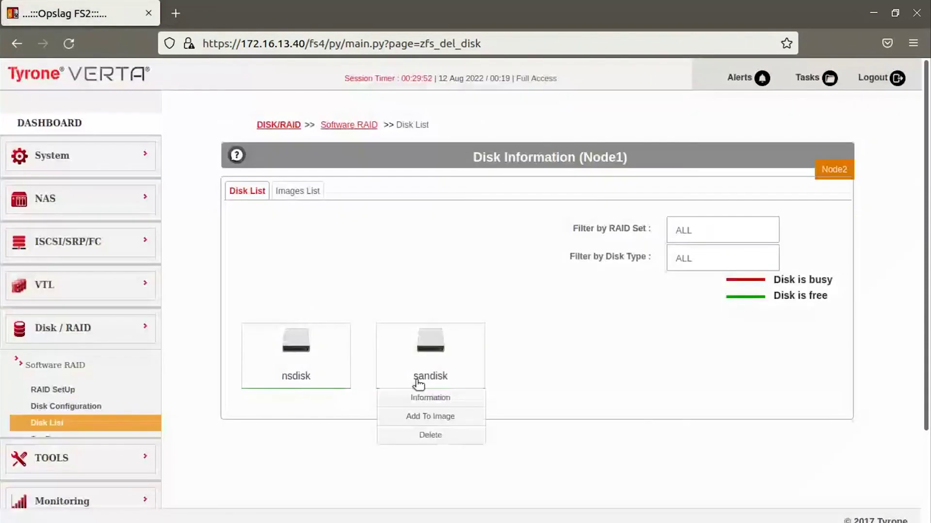
pyautogui.click(424, 417)
pyautogui.click(499, 188)
pyautogui.write('locimg')
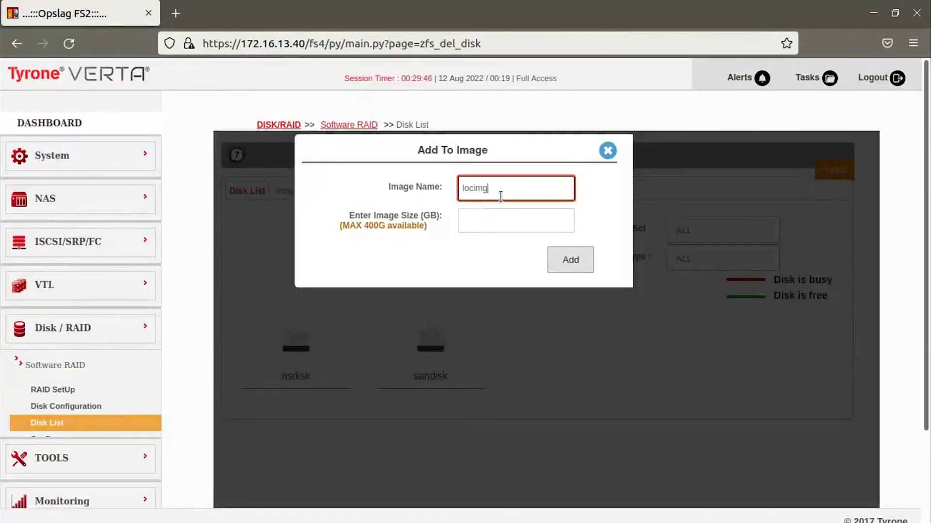
pyautogui.click(495, 221)
pyautogui.write('400')
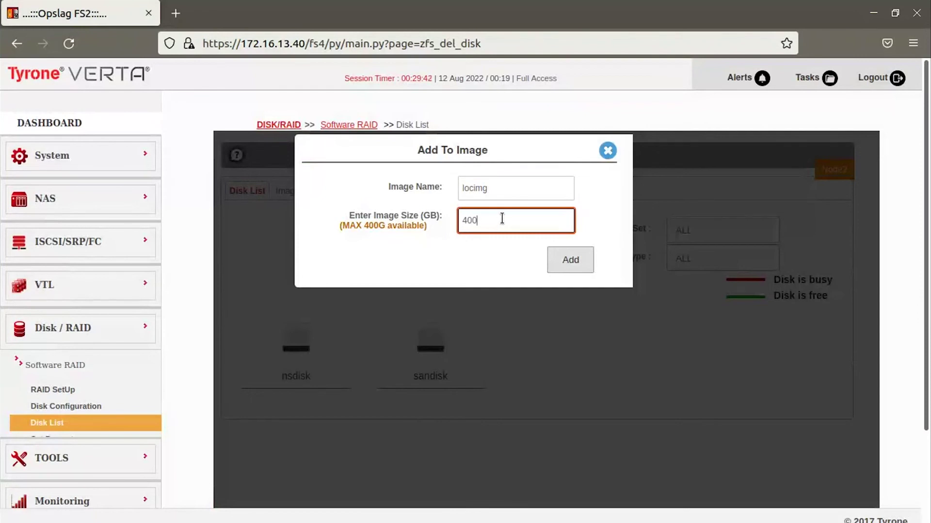
pyautogui.click(567, 260)
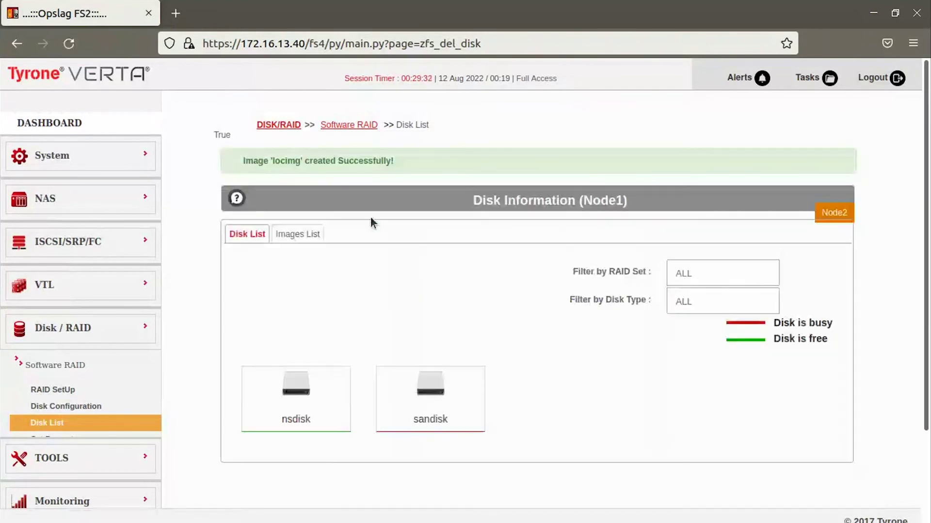
# Add the TYRFS-locimg image to SAN under the name locsan, choosing a block size.
pyautogui.click(307, 236)
pyautogui.moveTo(310, 393)
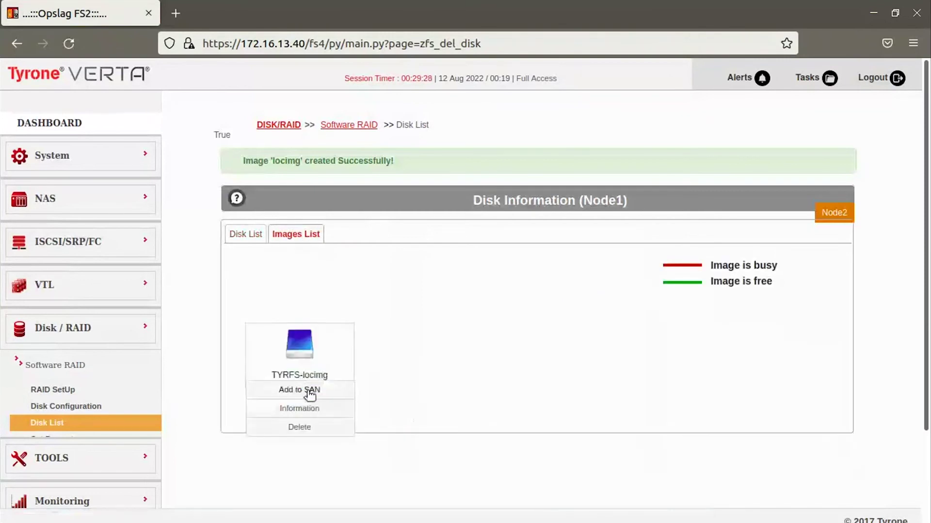
pyautogui.click(310, 392)
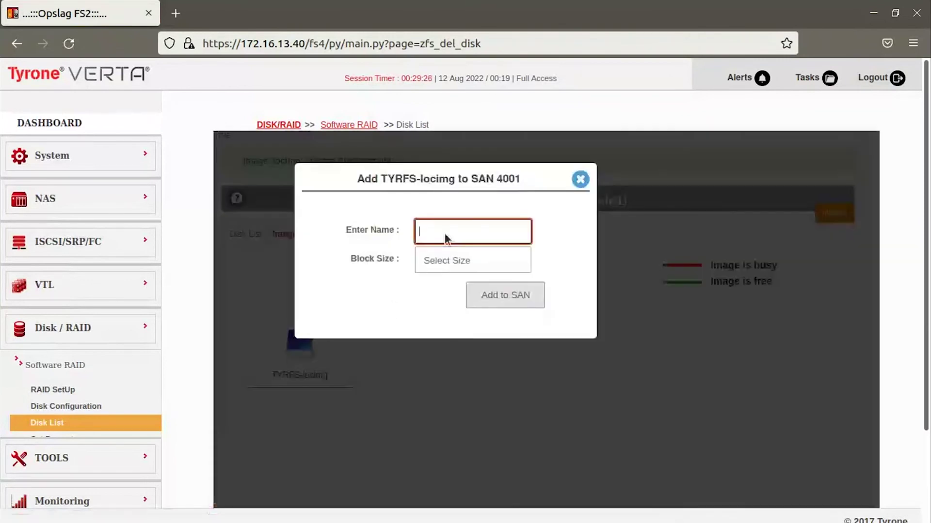
pyautogui.write('locimg')
pyautogui.press('BackSpace')
pyautogui.press('BackSpace')
pyautogui.press('BackSpace')
pyautogui.write('san')
pyautogui.press('Tab')
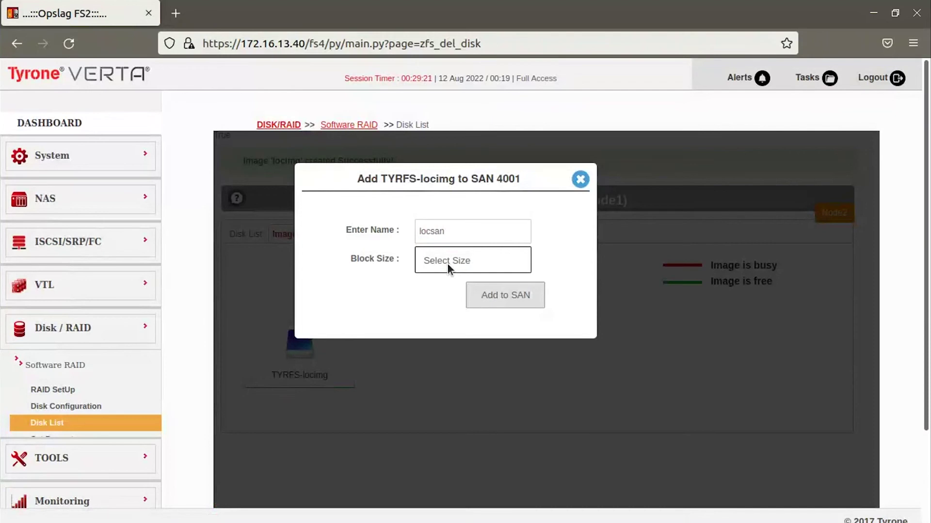
pyautogui.press('Down')
pyautogui.click(515, 301)
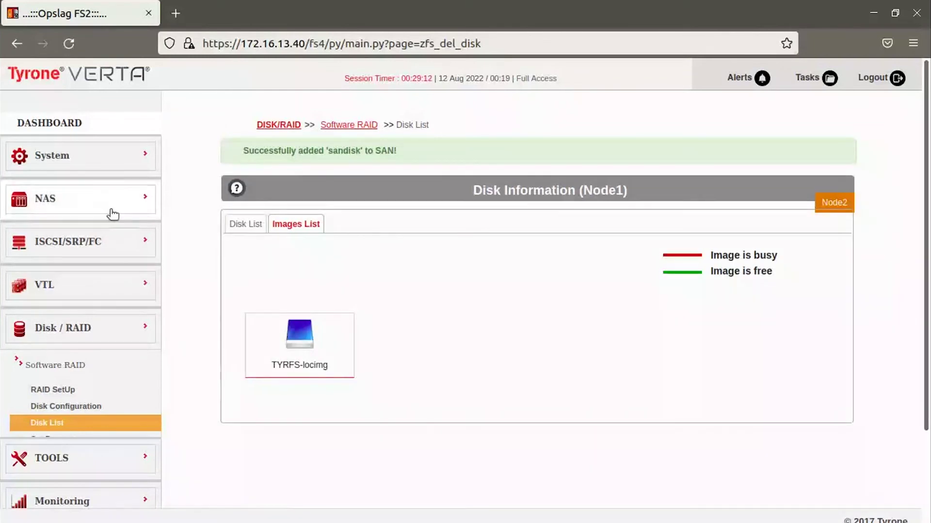
# Create an iSCSI target on Node1.
pyautogui.click(85, 242)
pyautogui.click(69, 289)
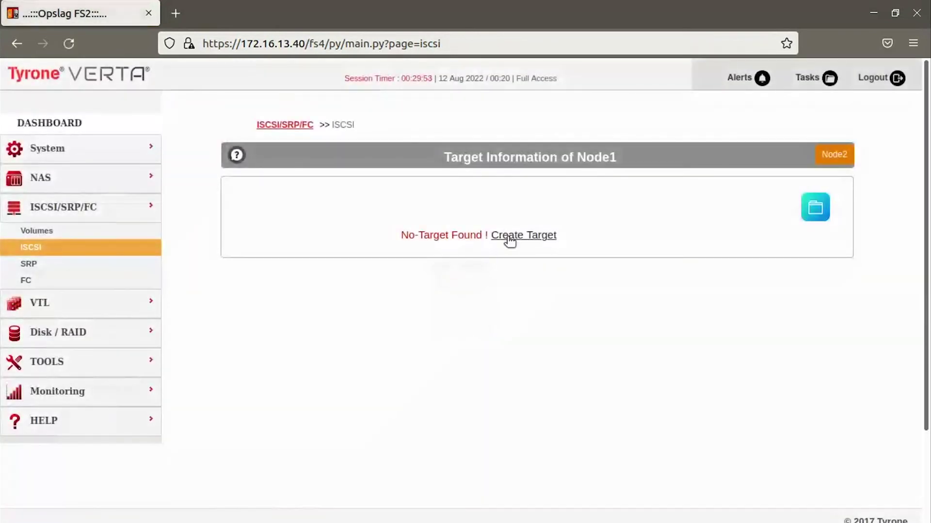
pyautogui.click(525, 239)
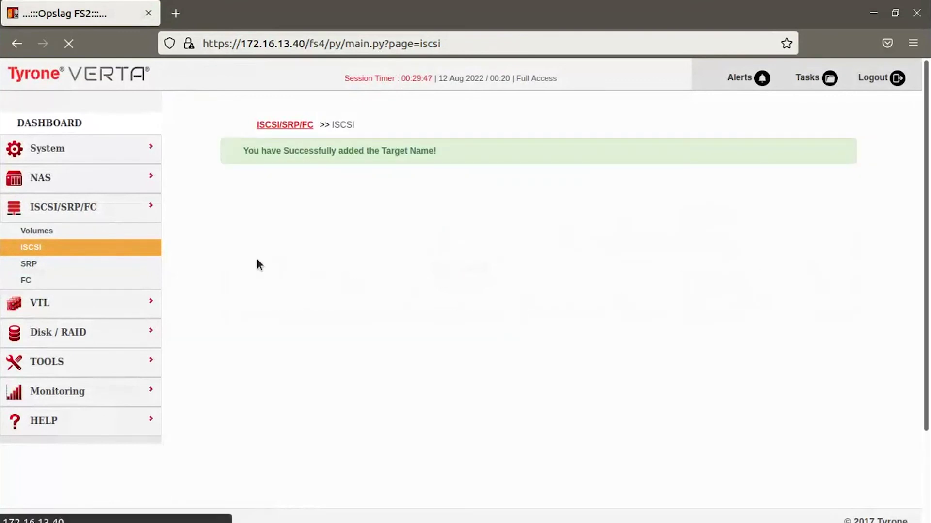
# Add the disk locsan to the POFNZF iSCSI target as LUN 0 and close the dialog.
pyautogui.click(293, 286)
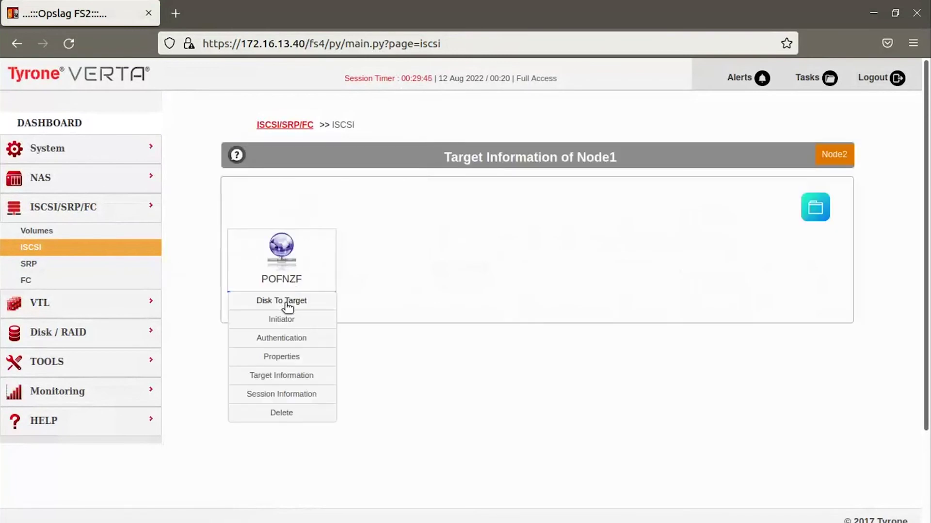
pyautogui.click(287, 306)
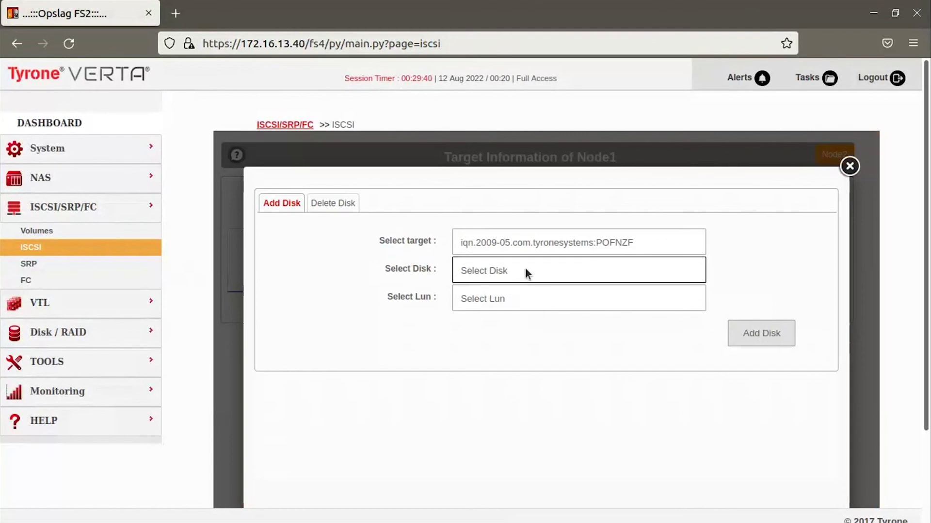
pyautogui.click(512, 308)
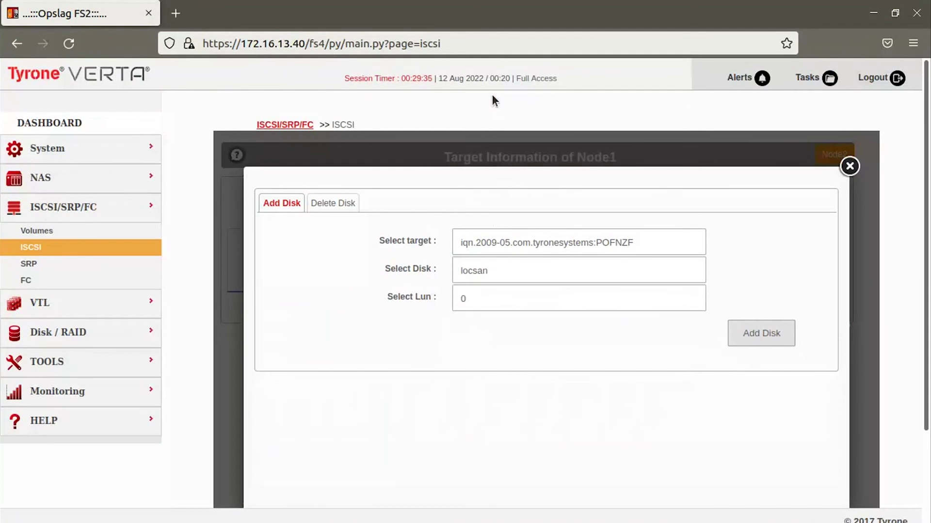
pyautogui.click(748, 333)
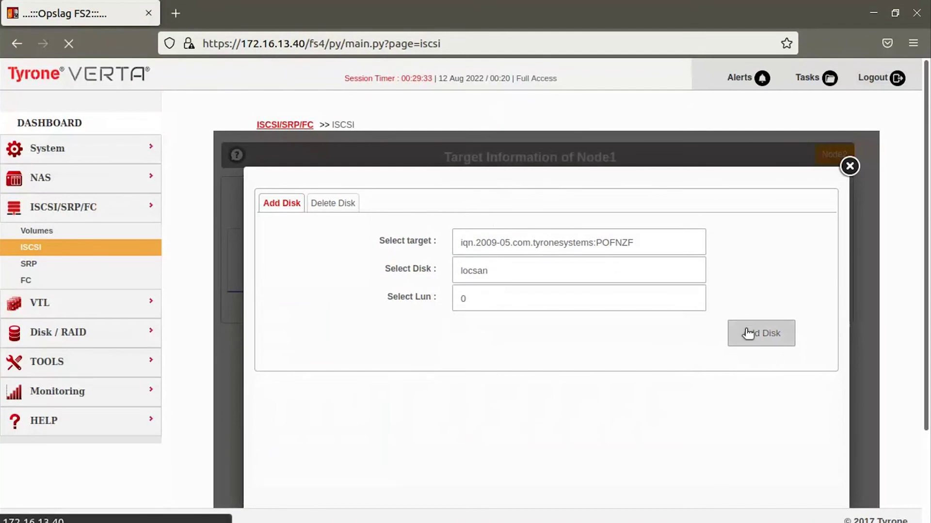
pyautogui.click(848, 167)
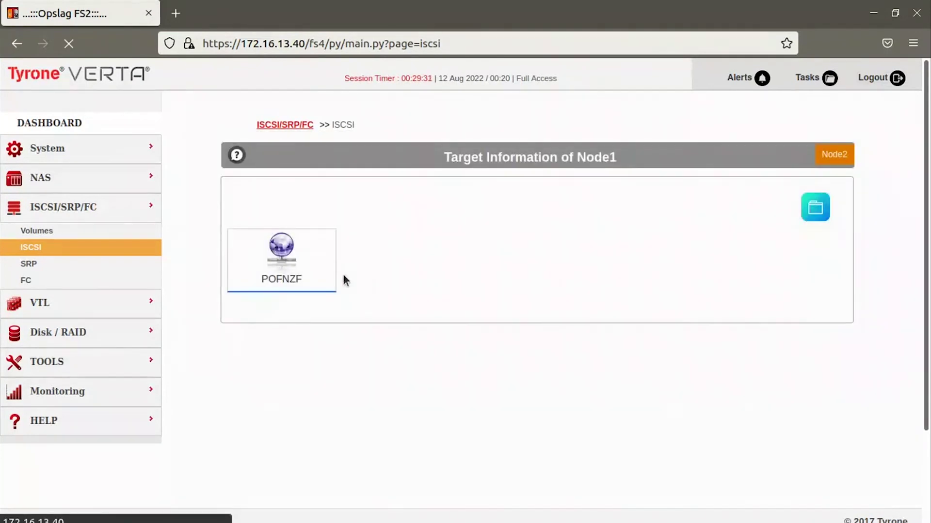
# Add the initiator * to the POFNZF target through the enp59s0f0 portal with IP 172.16.13.40.
pyautogui.click(303, 291)
pyautogui.click(292, 320)
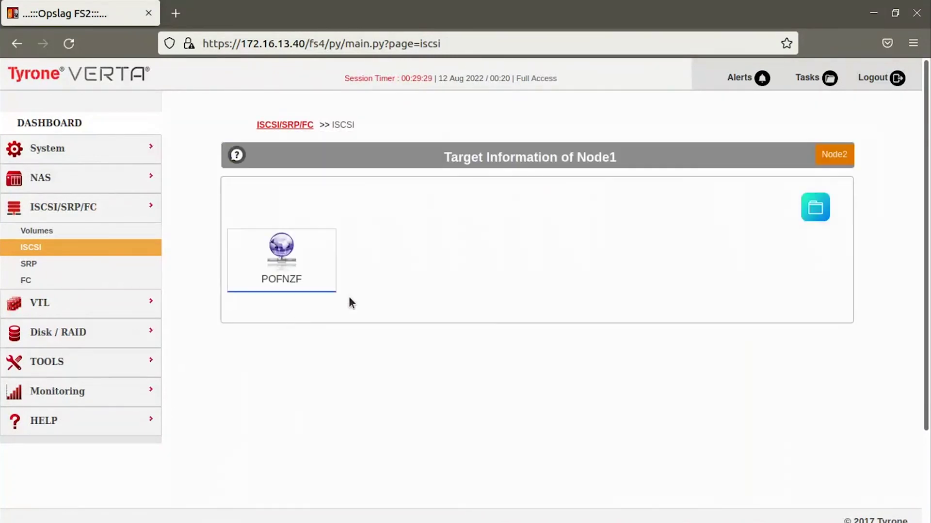
pyautogui.click(290, 290)
pyautogui.click(291, 319)
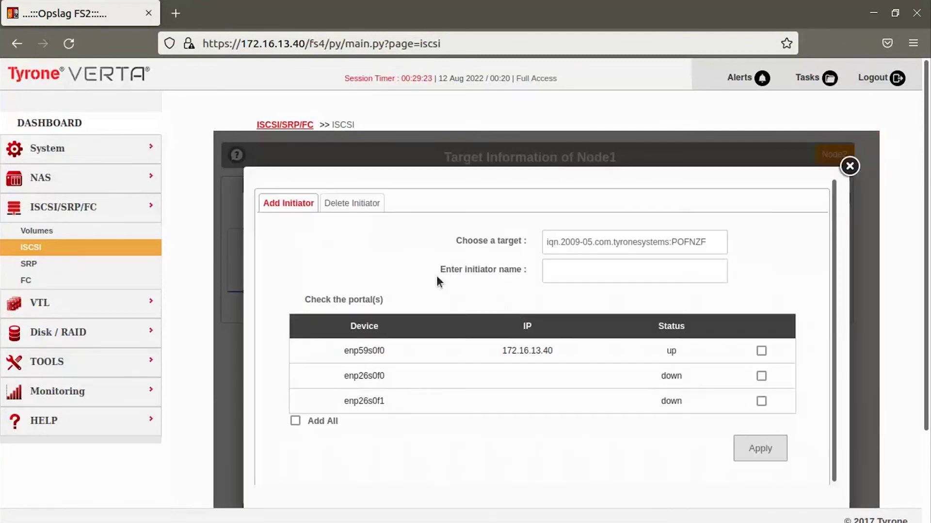
pyautogui.click(615, 277)
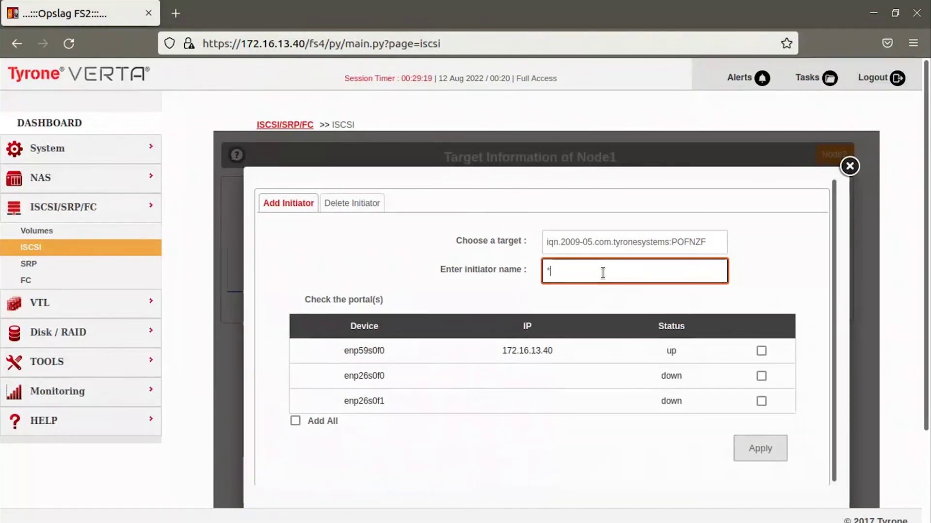
pyautogui.write('*')
pyautogui.click(761, 351)
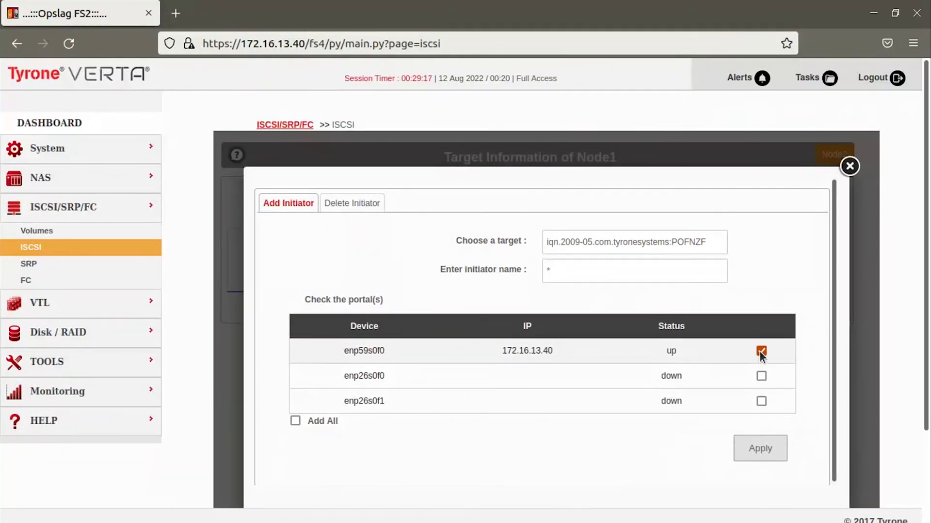
pyautogui.click(760, 449)
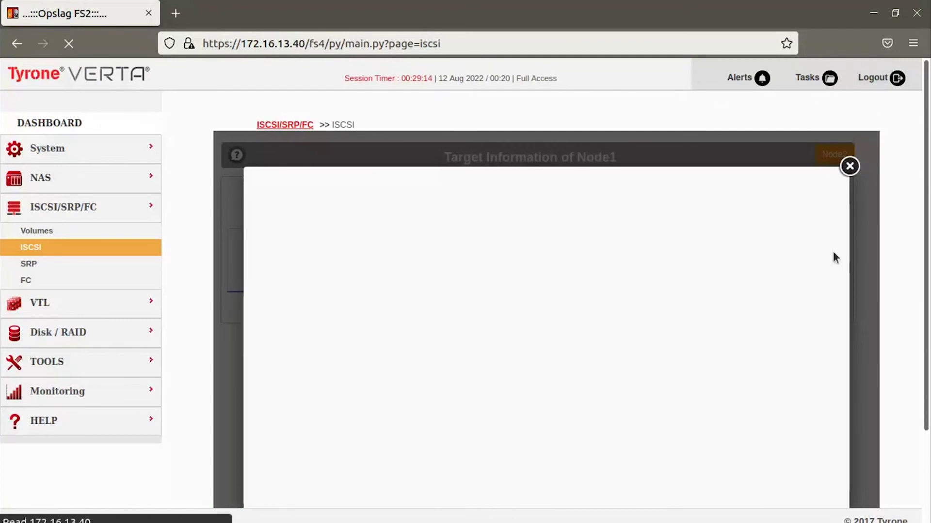
pyautogui.click(849, 167)
# Check the disk and initiator access listed in the POFNZF target's information, and close it.
pyautogui.click(284, 277)
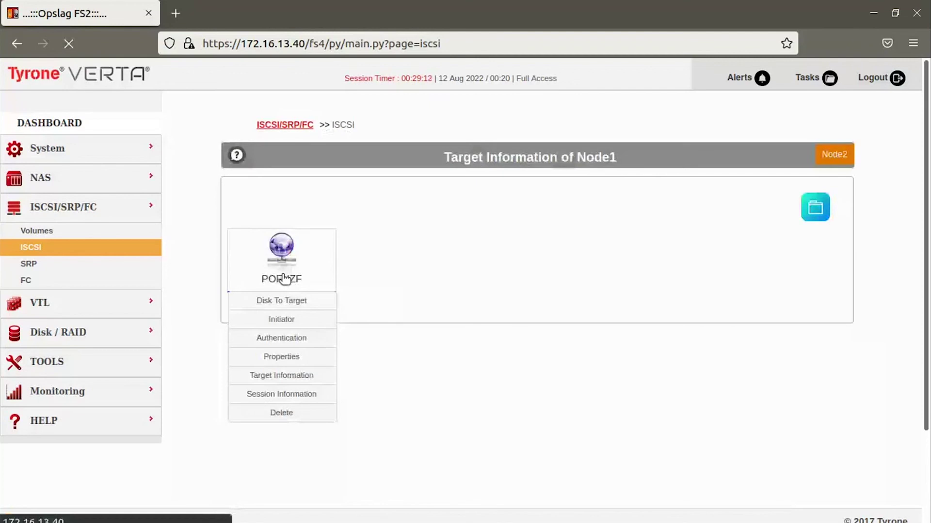
pyautogui.click(278, 357)
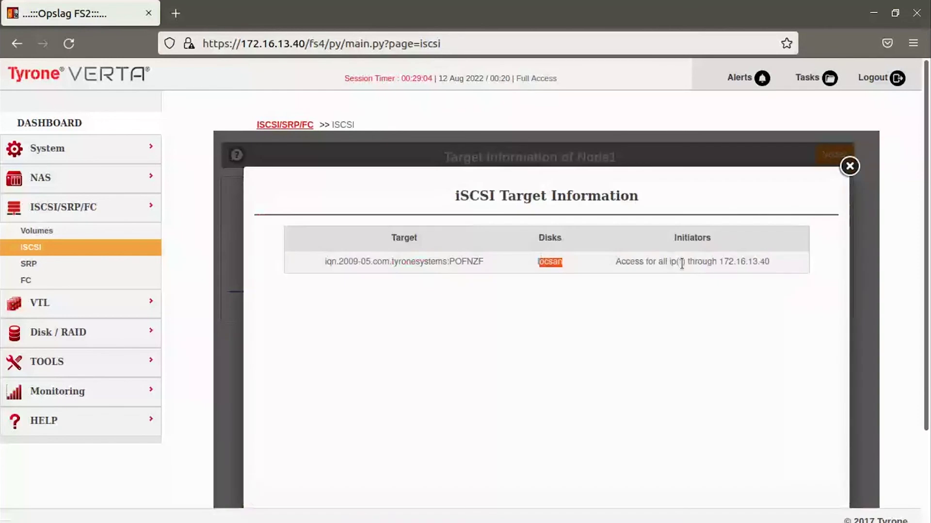
pyautogui.moveTo(698, 262); pyautogui.dragTo(770, 262)
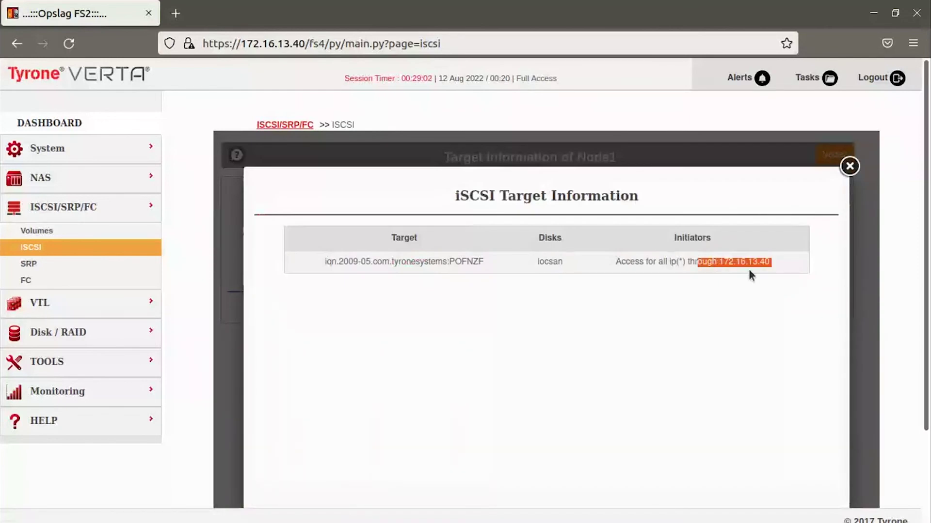
pyautogui.click(849, 167)
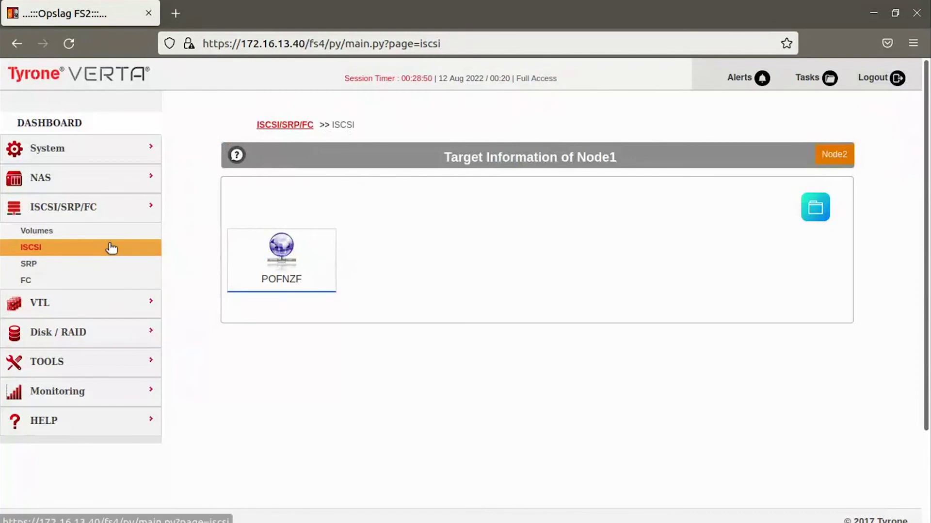
# Create a NAS share named demoshre on the share path nsdisk.
pyautogui.click(83, 182)
pyautogui.click(80, 203)
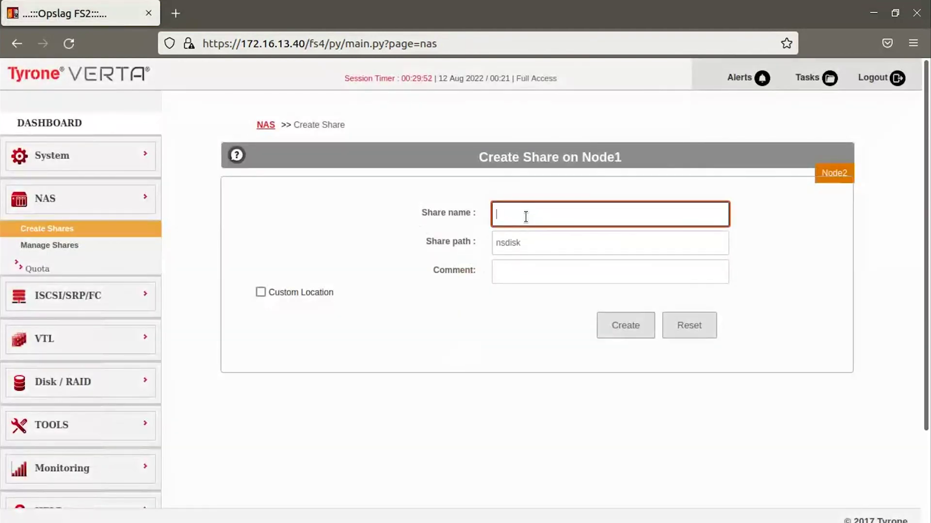
pyautogui.write('demoshre')
pyautogui.click(634, 322)
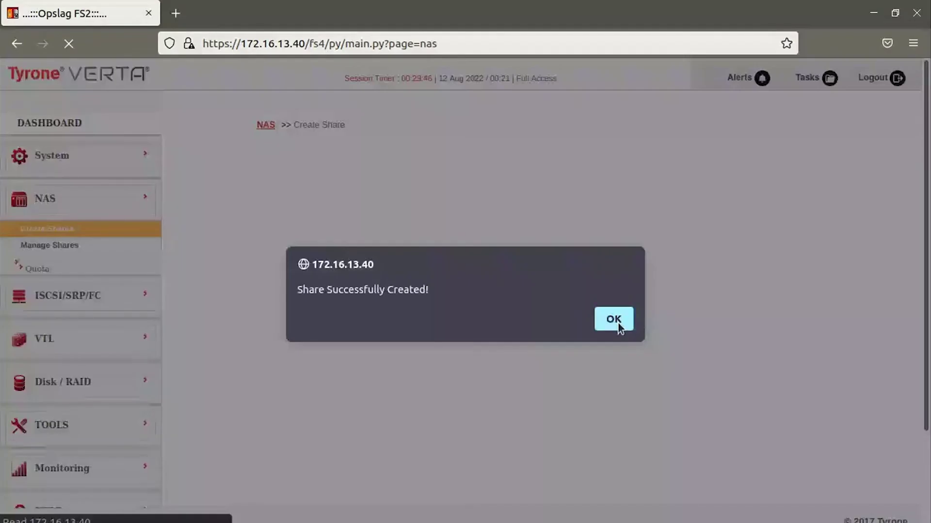
pyautogui.click(614, 320)
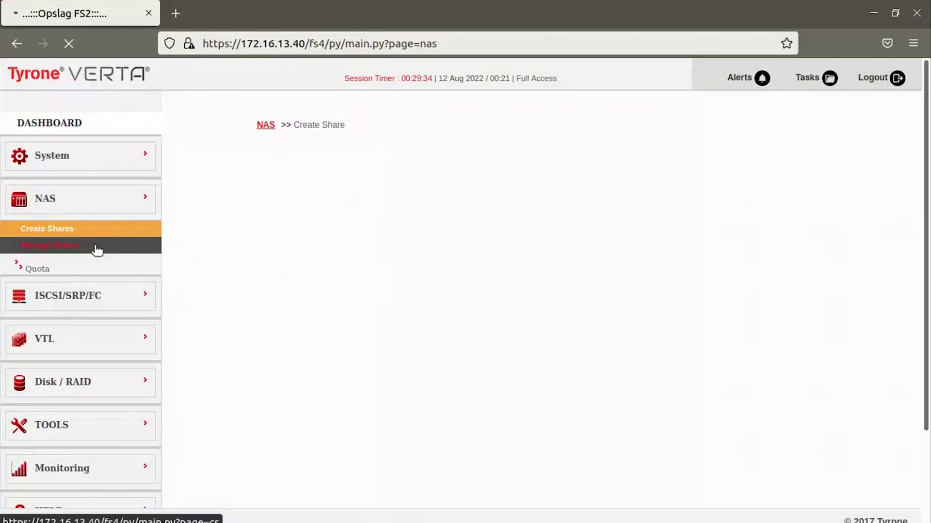
# Configure SMB for the demoshre share with Public access, Visible on, Read only off, and the Allow IP and Deny IP fields empty.
pyautogui.click(97, 249)
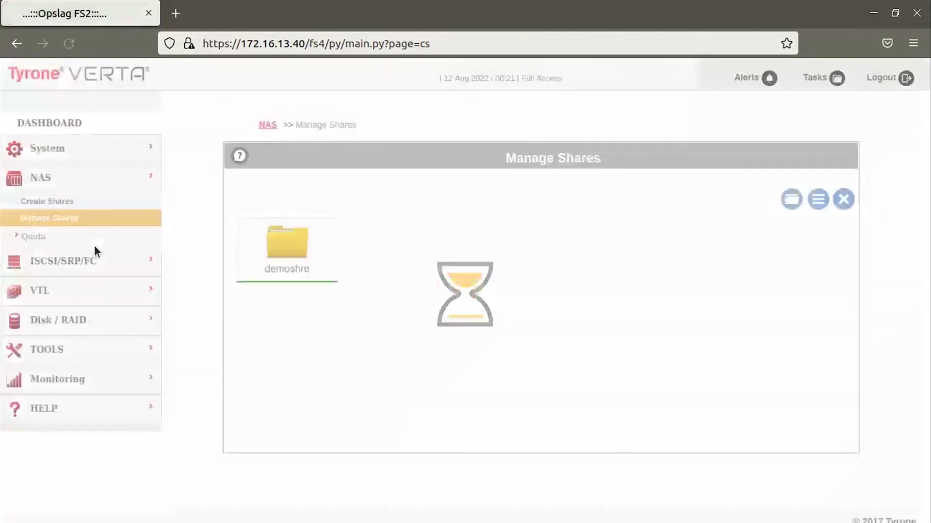
pyautogui.click(286, 286)
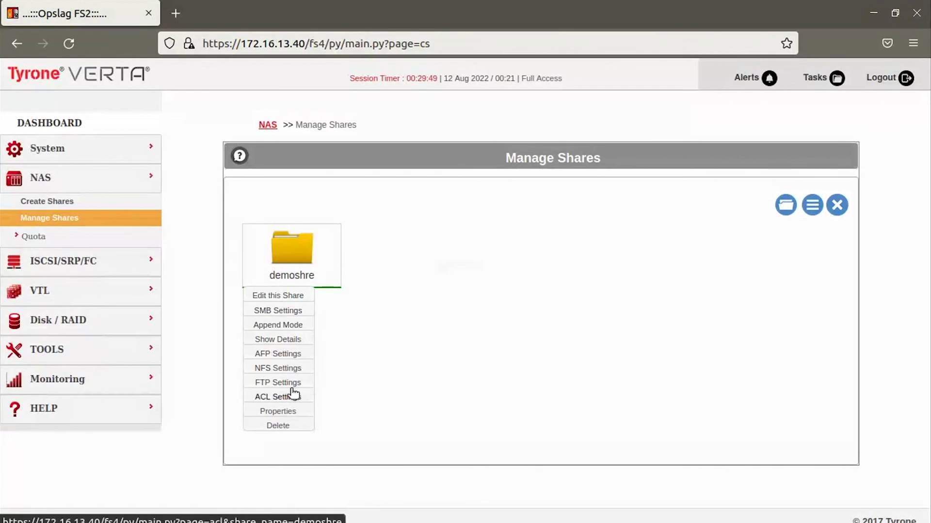
pyautogui.click(278, 312)
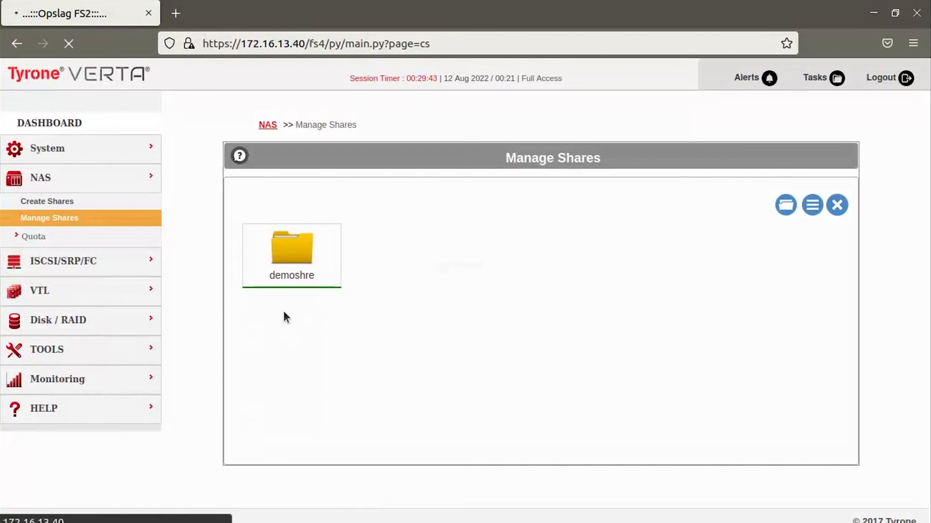
pyautogui.click(801, 210)
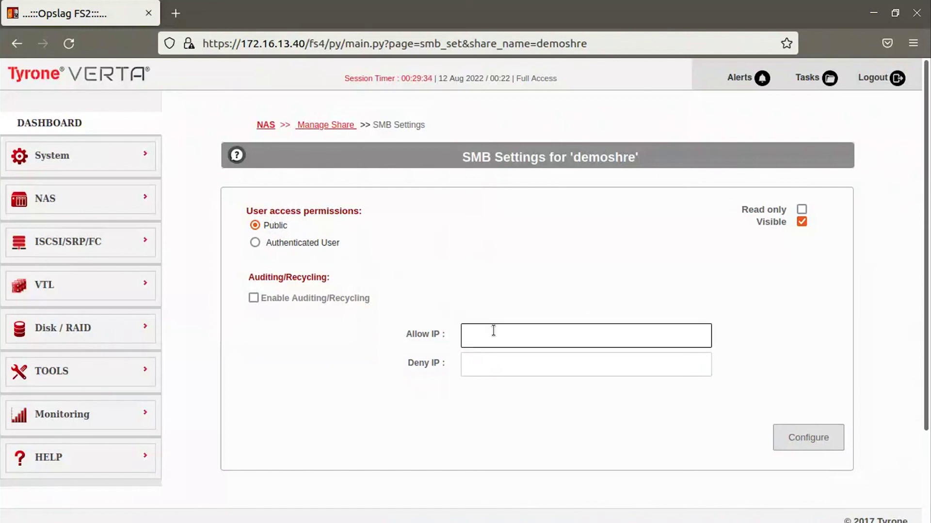
pyautogui.click(526, 364)
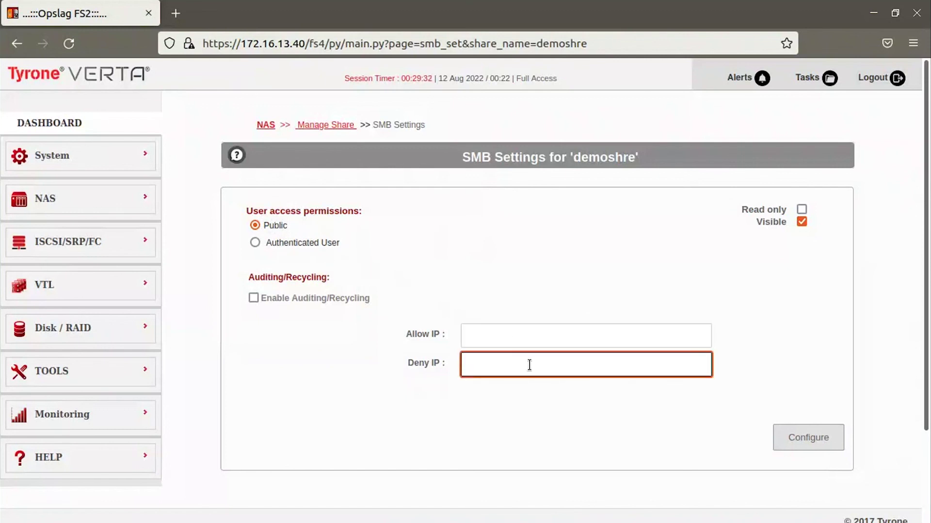
pyautogui.click(804, 439)
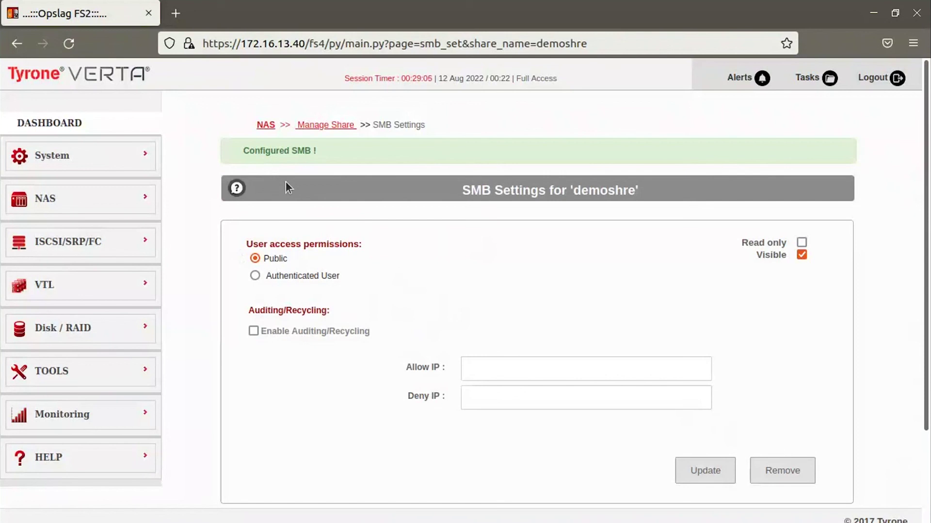
pyautogui.click(64, 159)
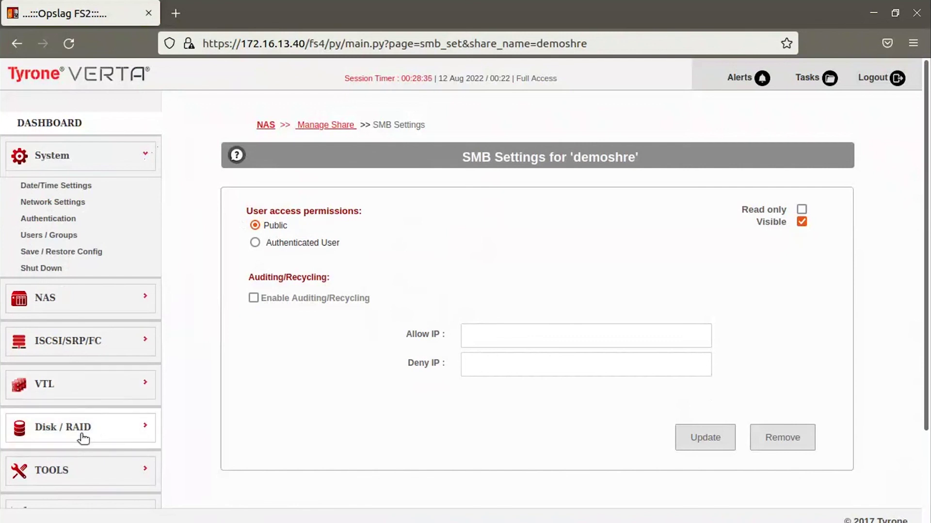
# Look over the available tool options, such as alerts, services, logs and snapshots, and the monitoring options.
pyautogui.scroll(-3, 83, 439)
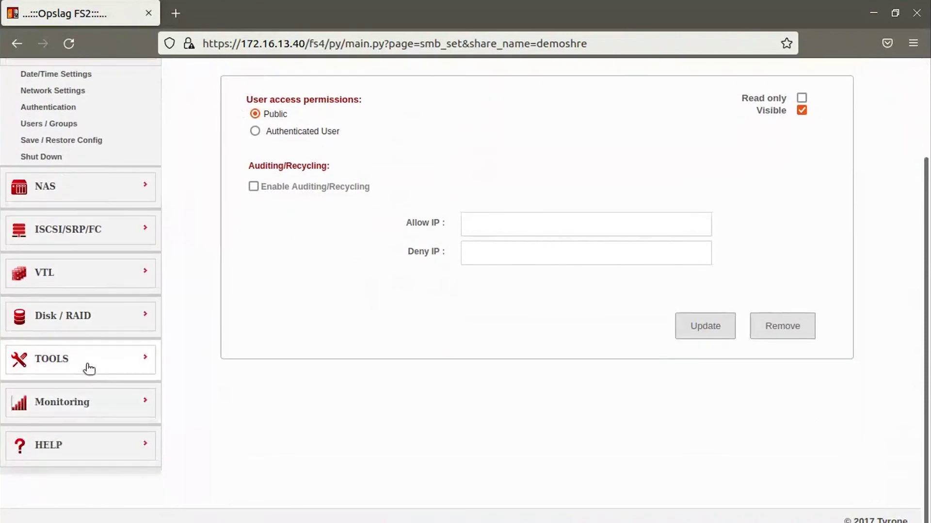
pyautogui.click(90, 370)
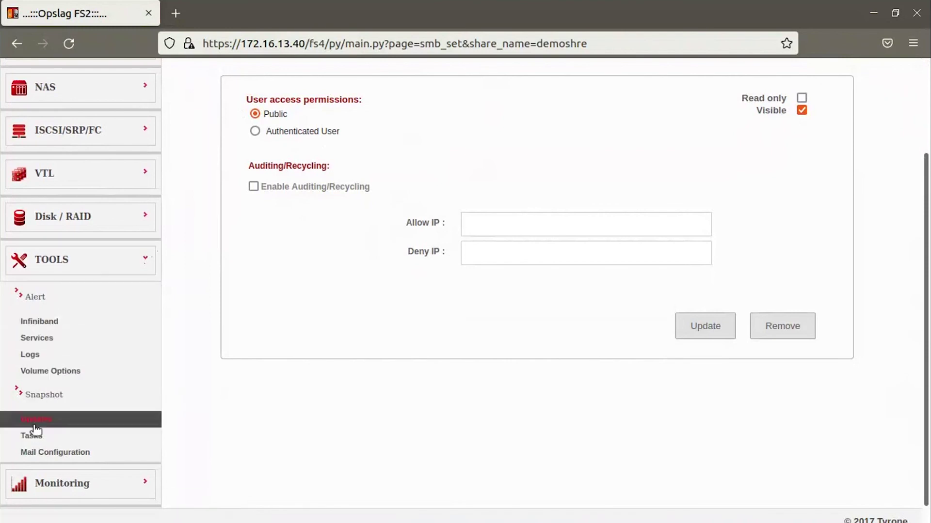
pyautogui.click(77, 487)
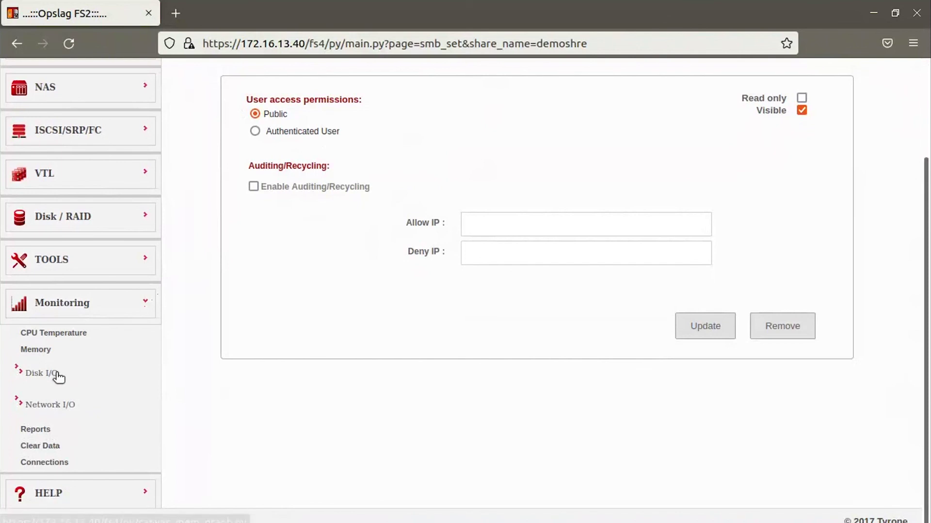
# View the FS2 Help documentation from the support information, skim the start of the manual, and close it.
pyautogui.click(68, 493)
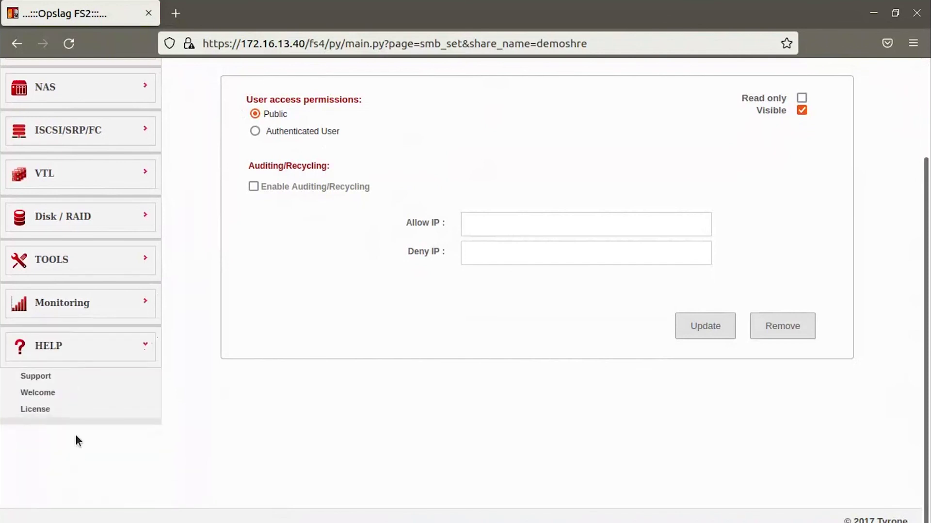
pyautogui.click(63, 383)
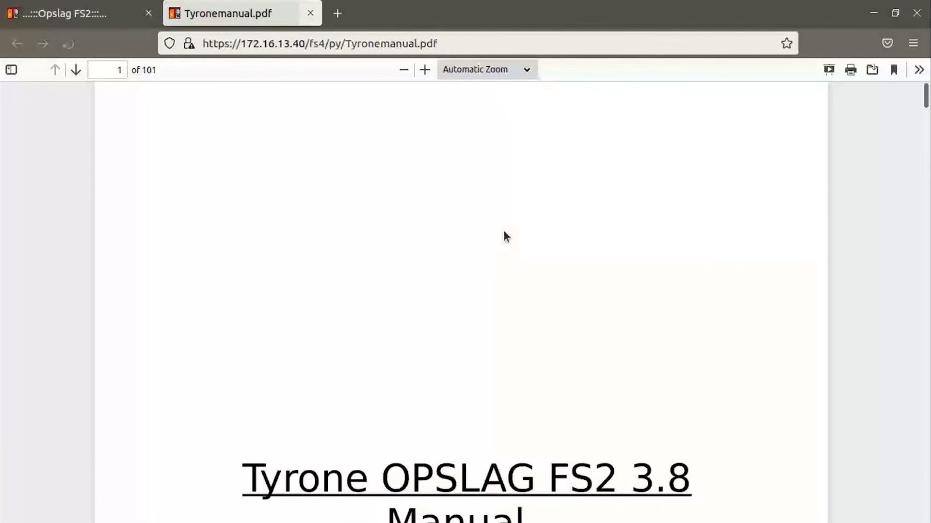
pyautogui.scroll(-10, 500, 277)
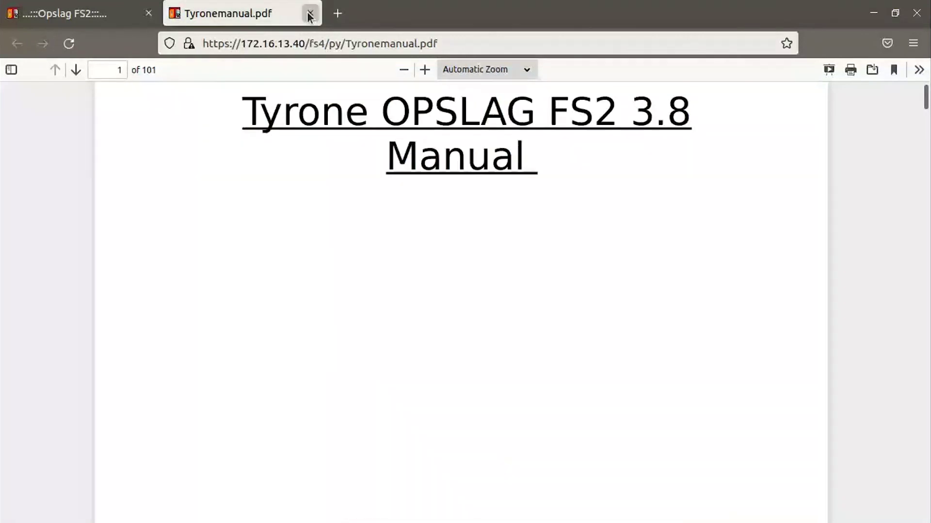
pyautogui.click(309, 14)
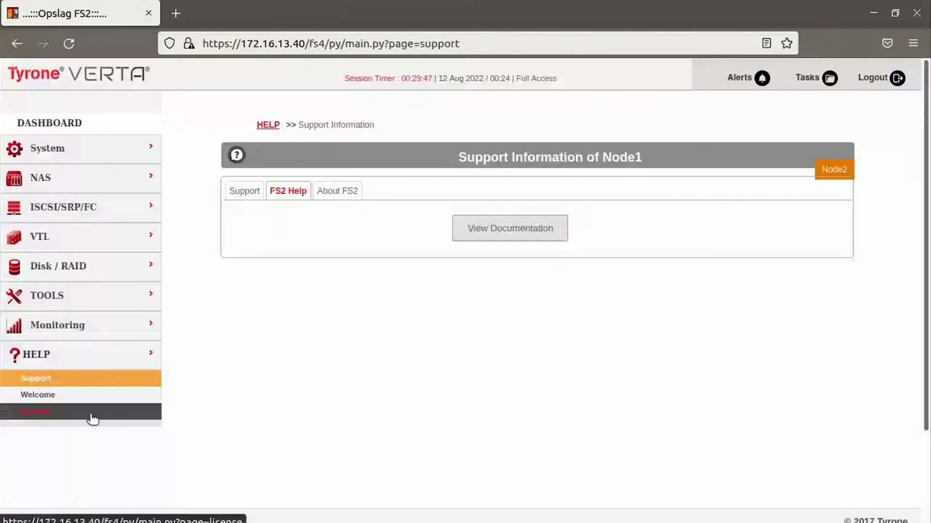